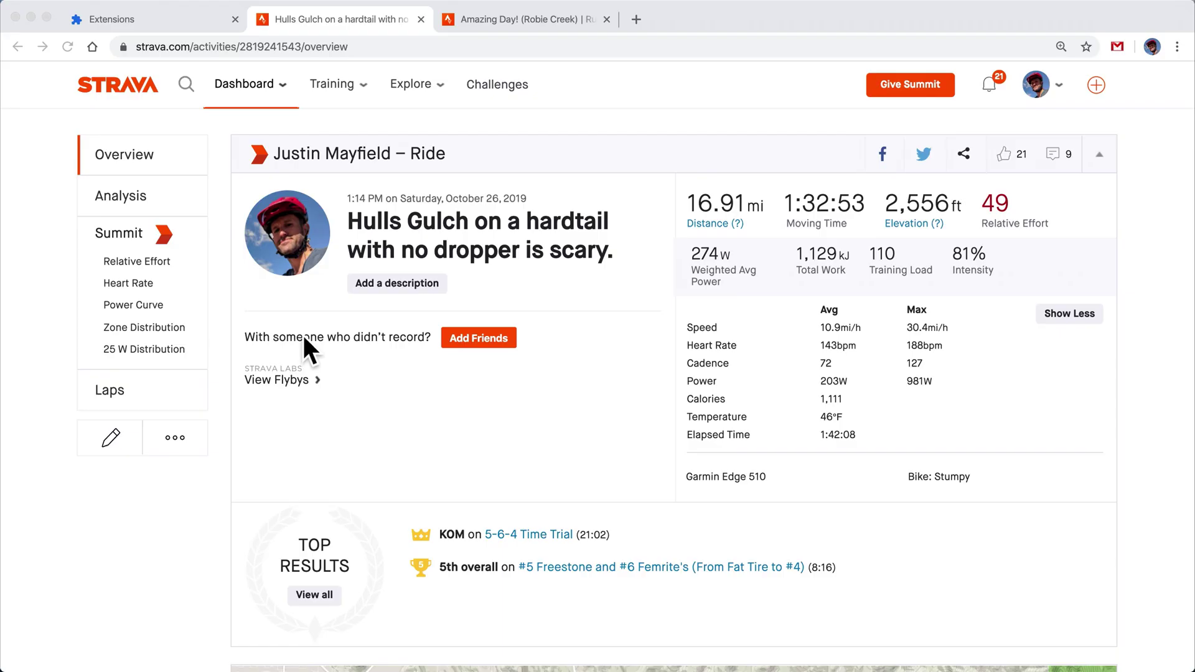
Enable the Sauce for Strava extension and reload the Hulls Gulch ride page
click(69, 22)
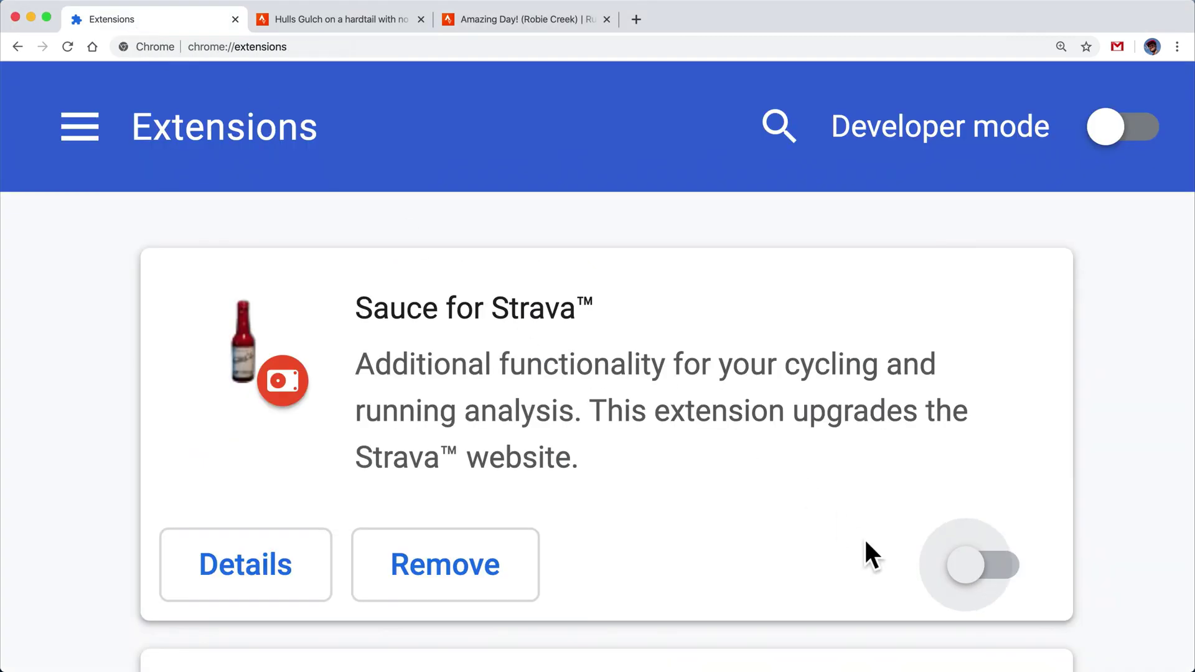
click(986, 570)
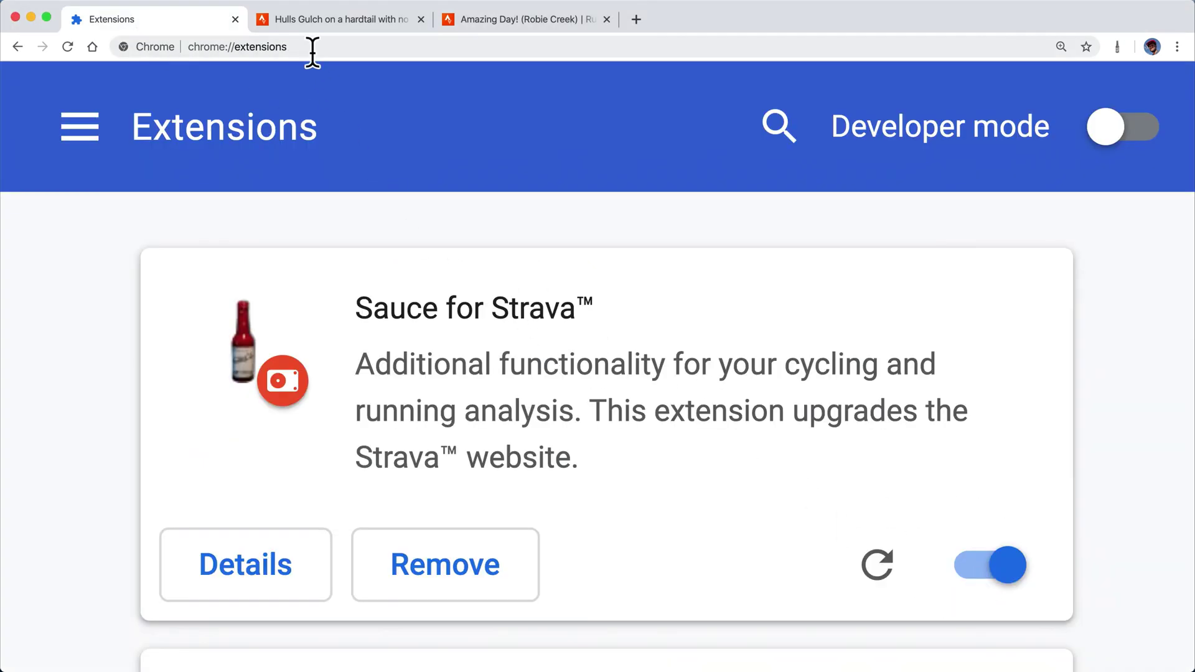
click(311, 25)
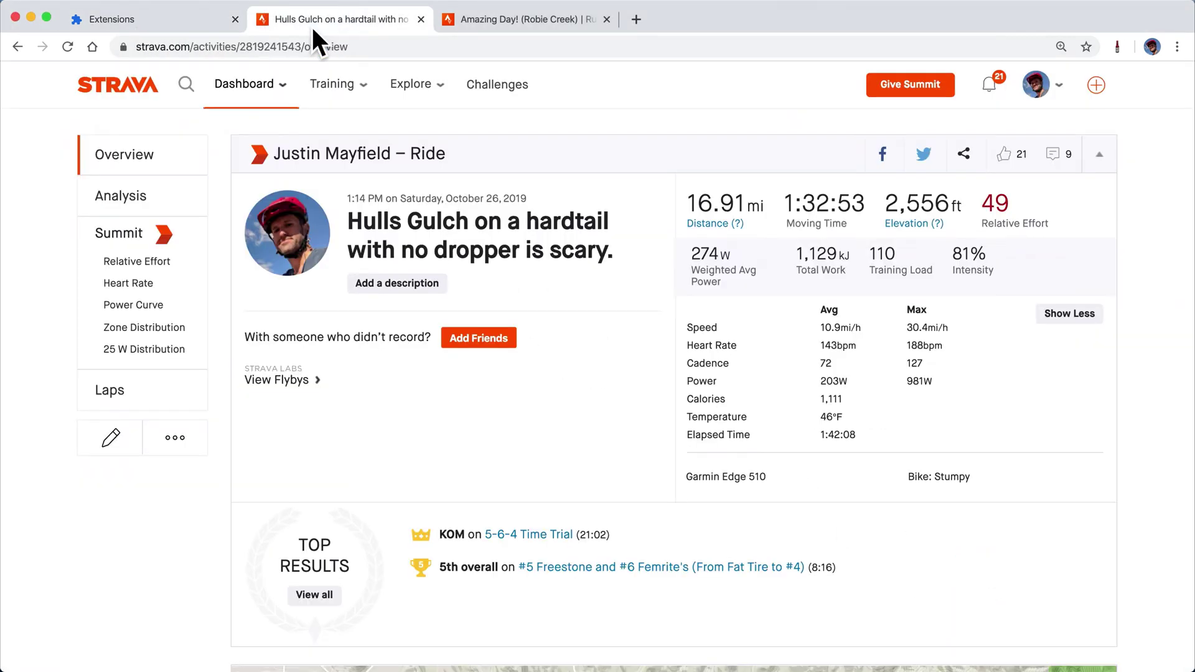
click(73, 51)
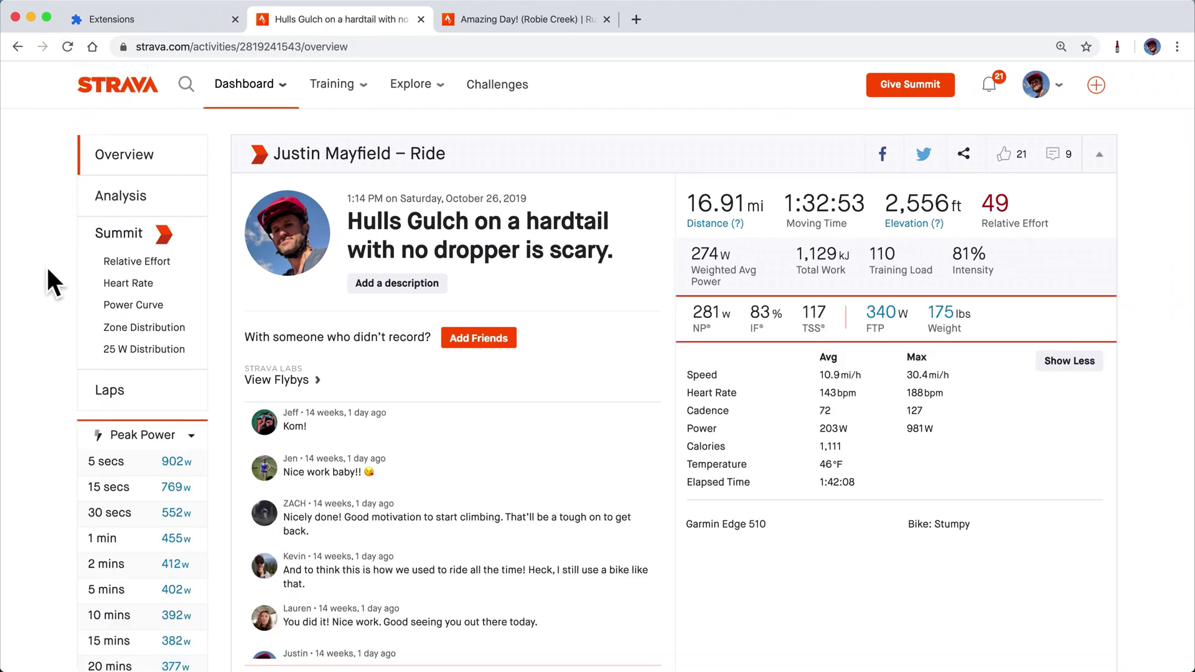
Scroll the ride page to review Sauce's NP, IF, TSS, FTP, weight and Peak Power table
scroll(50, 292, down, 5)
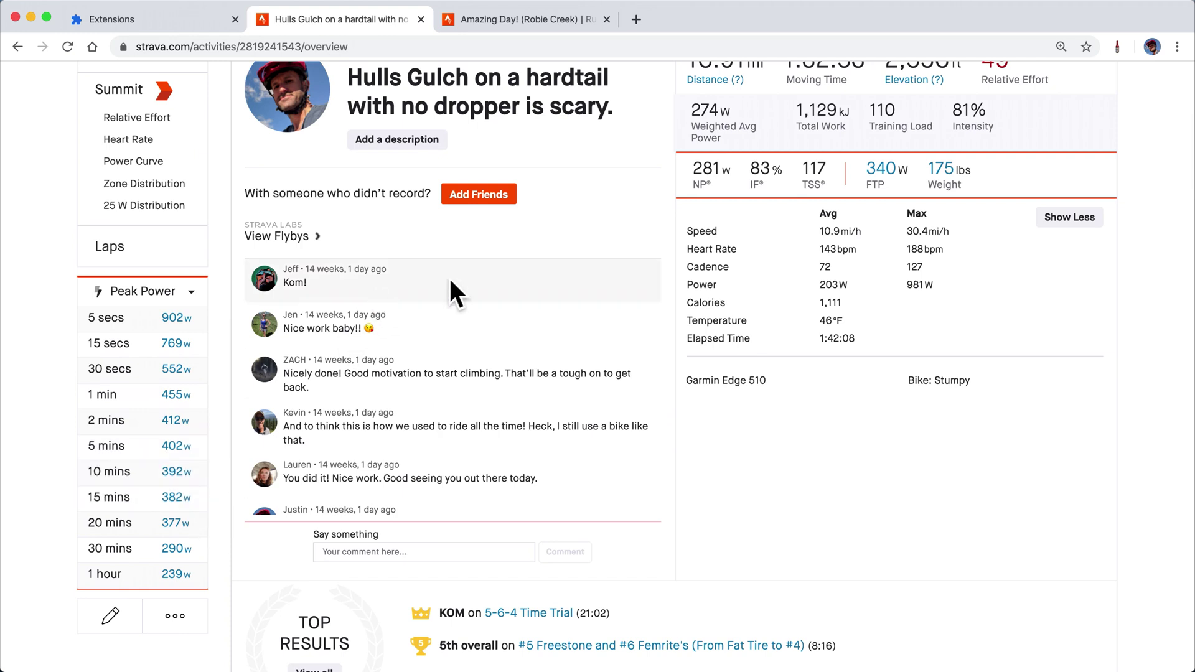
scroll(544, 415, down, 2)
scroll(545, 420, down, 3)
scroll(545, 421, down, 2)
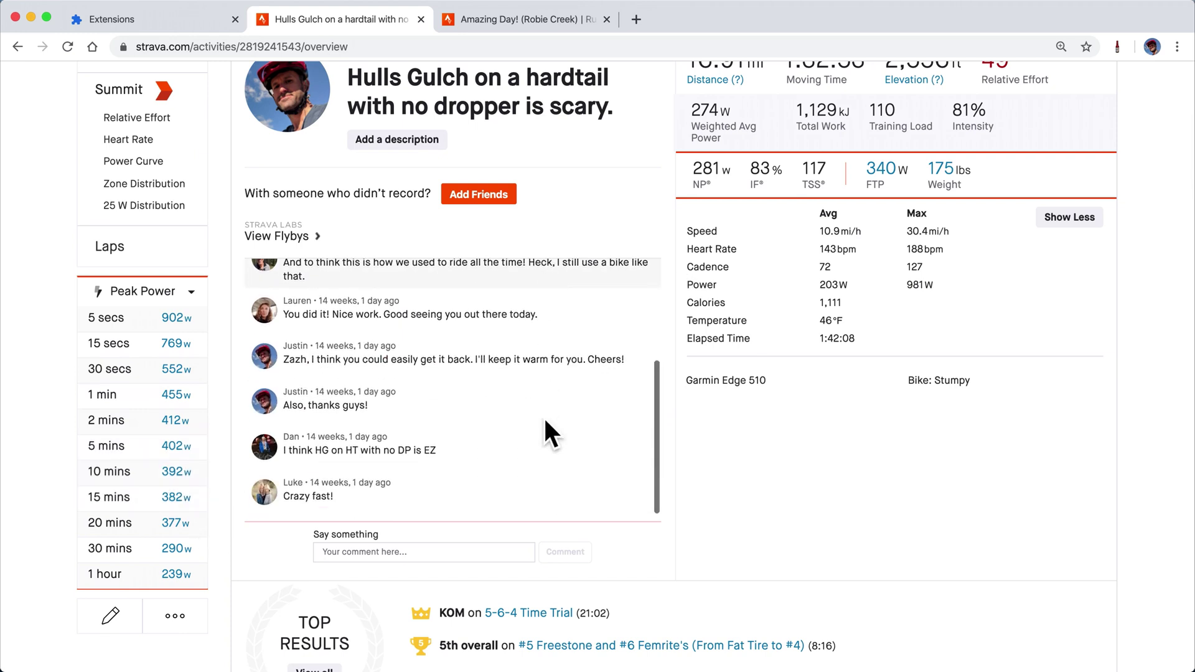
scroll(545, 421, up, 3)
scroll(545, 421, up, 2)
scroll(747, 421, up, 2)
scroll(813, 410, up, 3)
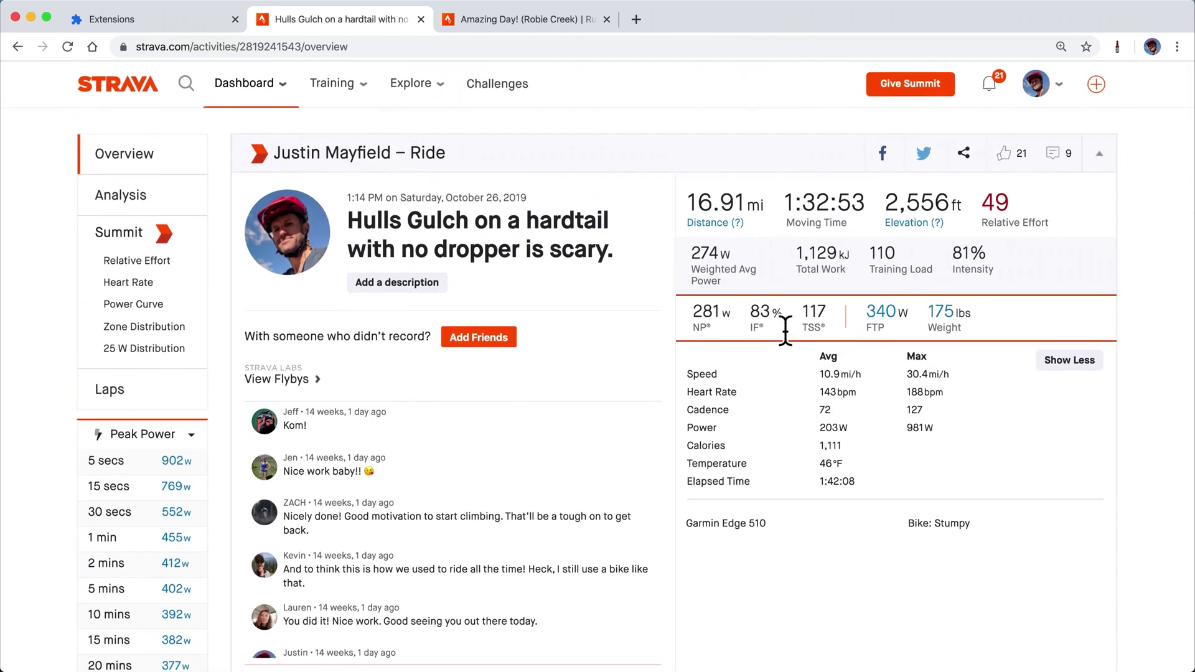
scroll(785, 330, down, 2)
scroll(785, 330, down, 1)
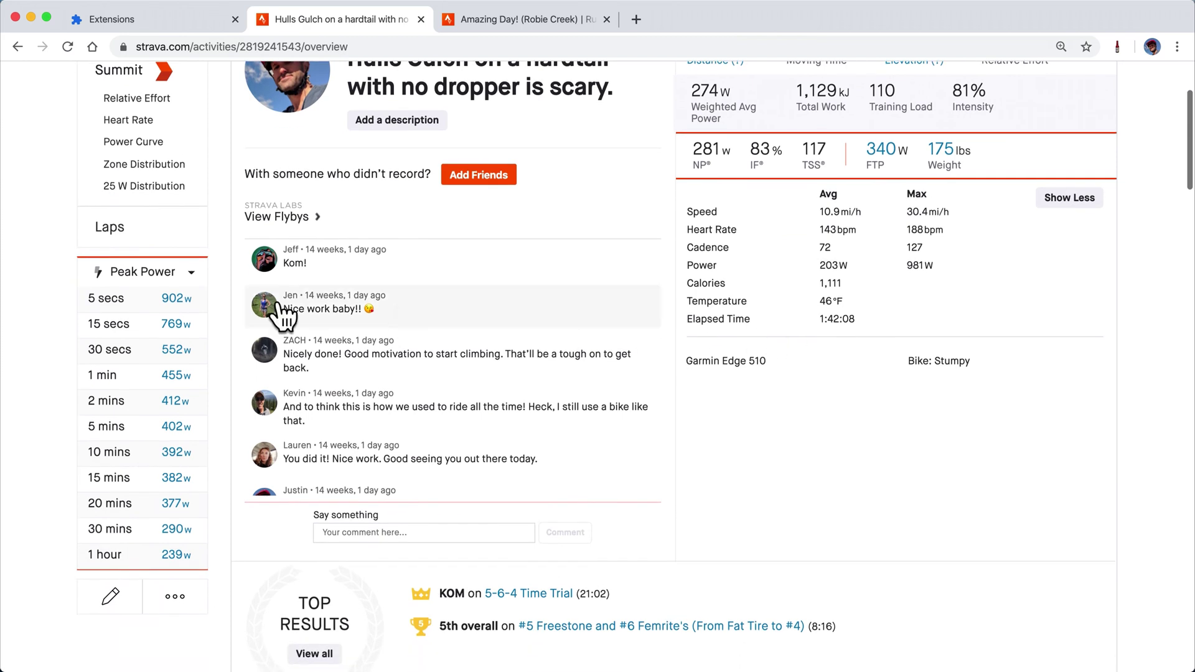
Inspect the 2-minute and 20-minute Peak Power efforts, then close the details
click(124, 410)
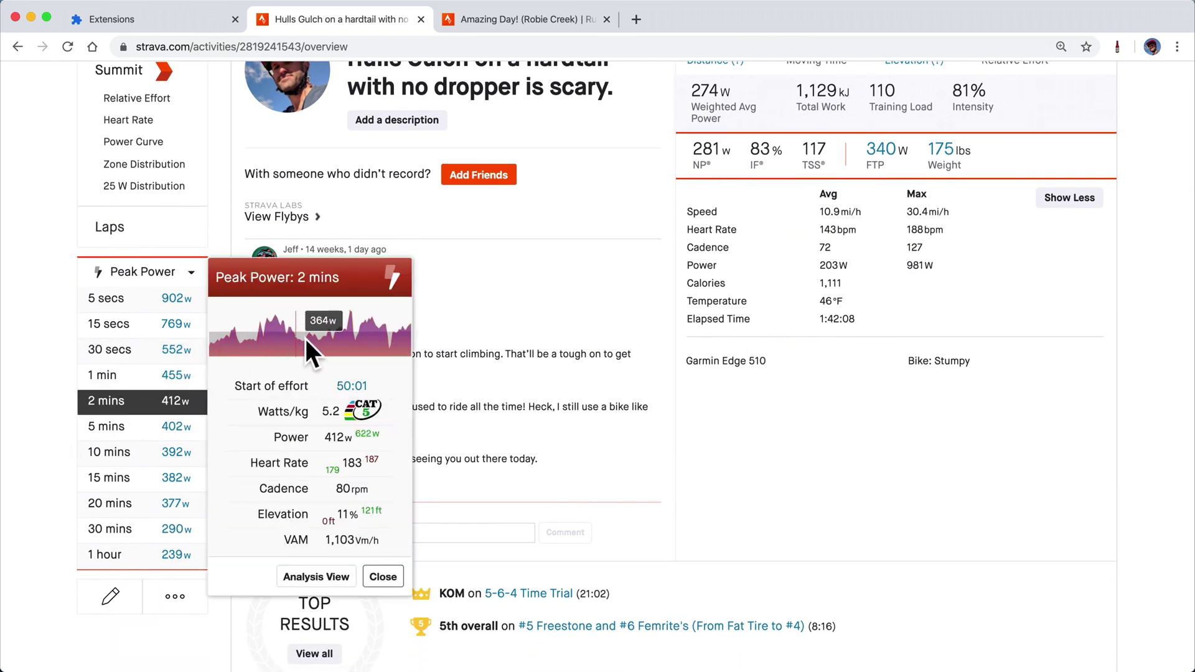
click(163, 514)
scroll(153, 507, down, 3)
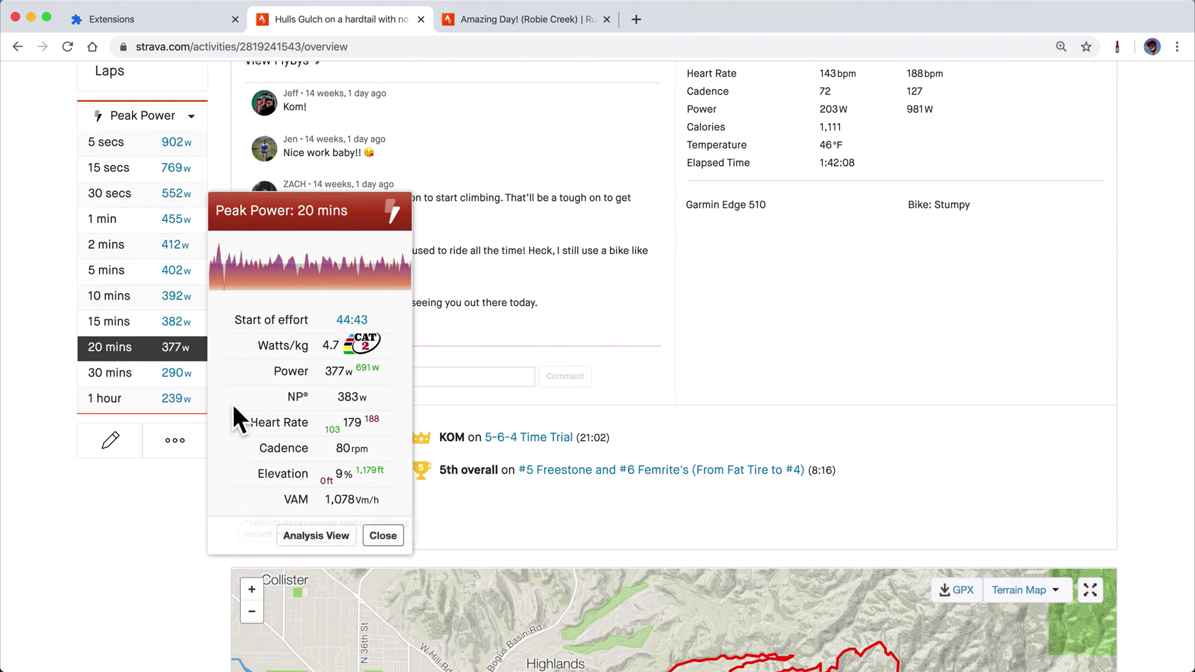
click(176, 124)
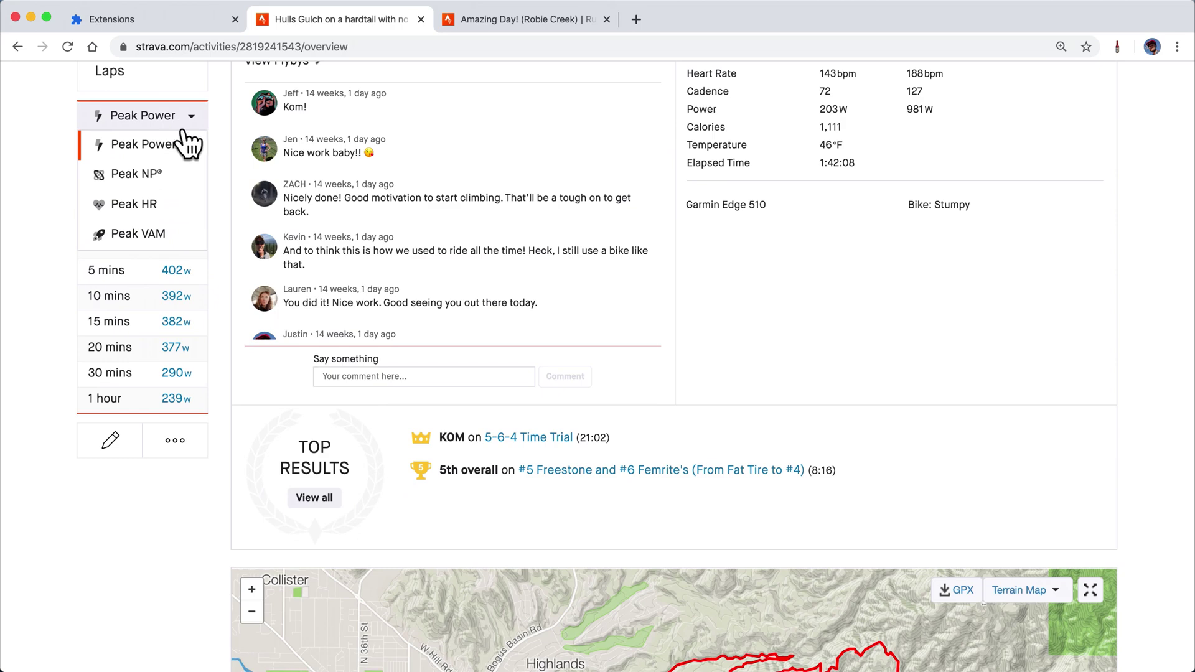
Switch the peak table to Peak NP and Peak HR, viewing the 30-minute NP and 15-minute HR efforts
click(189, 174)
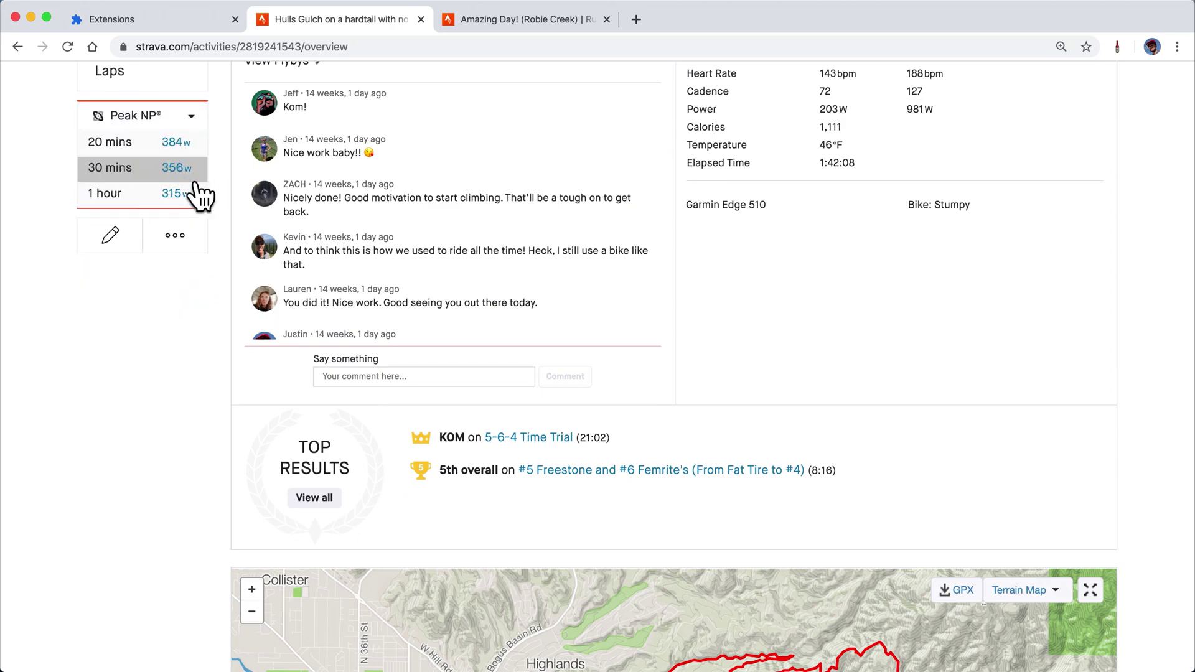
click(113, 171)
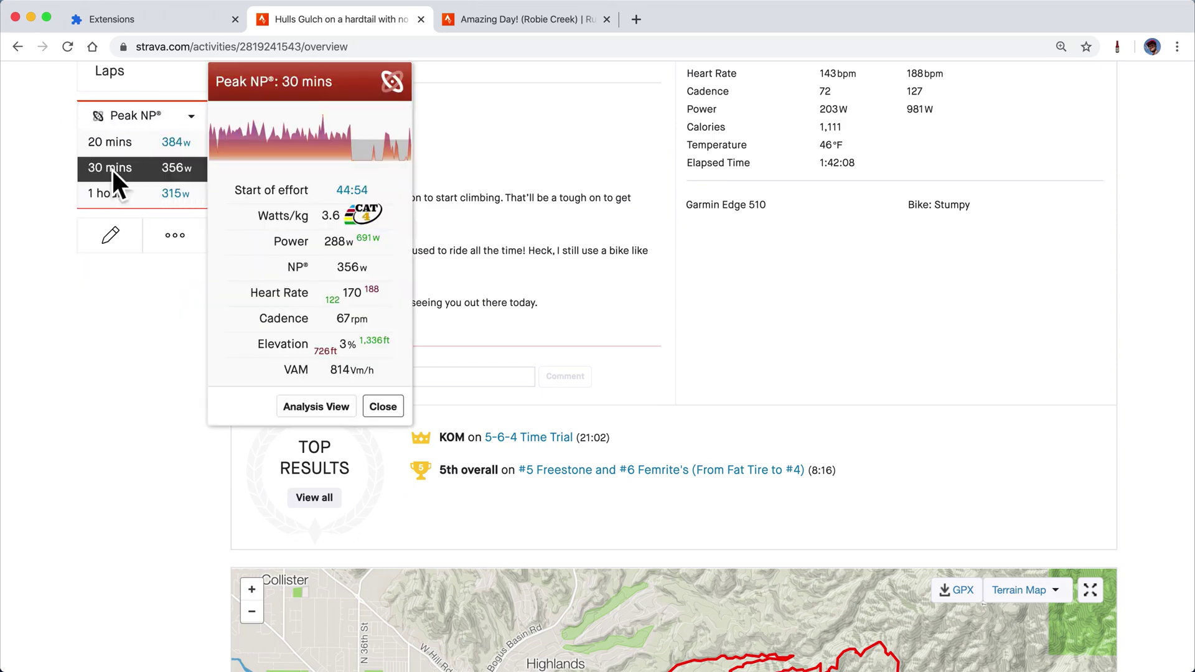
click(189, 116)
click(163, 205)
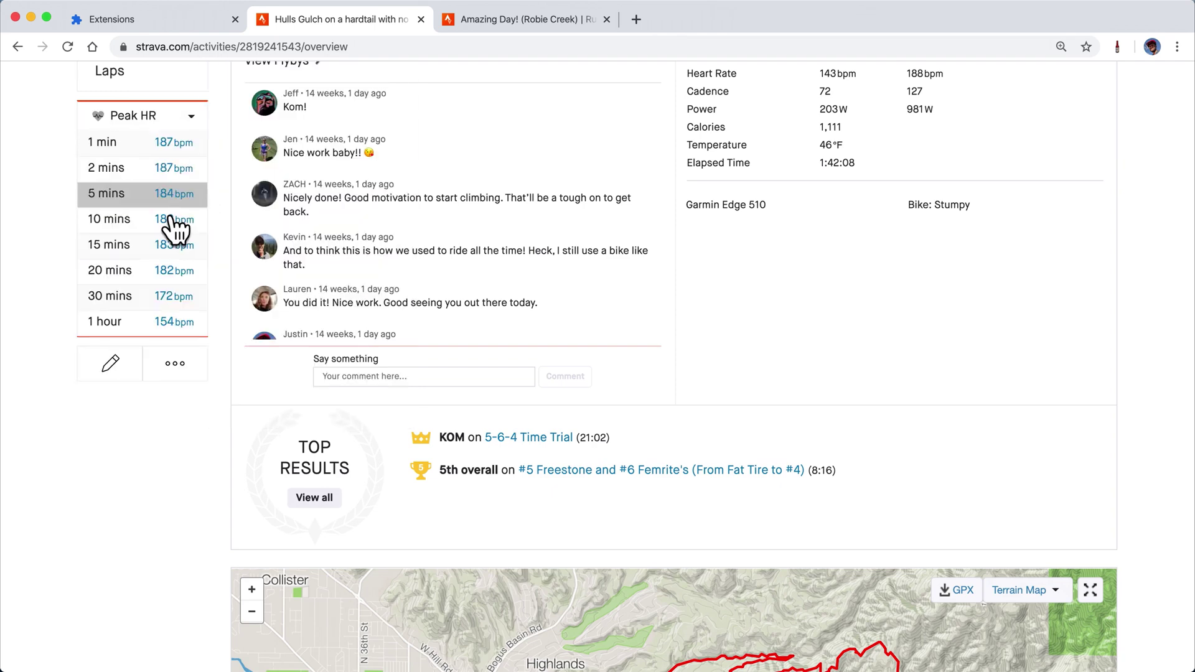
click(197, 246)
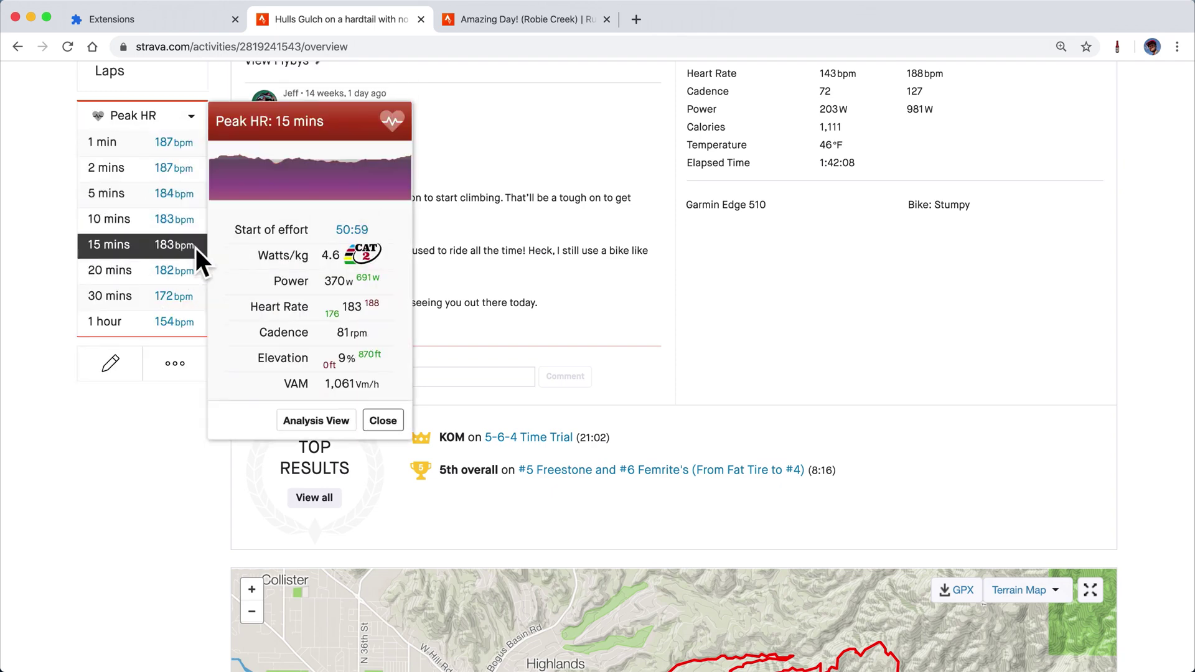
Show Peak VAM and open the 15-minute VAM effort (380 W, 1,114 Vm/h) in analysis
click(156, 118)
click(157, 232)
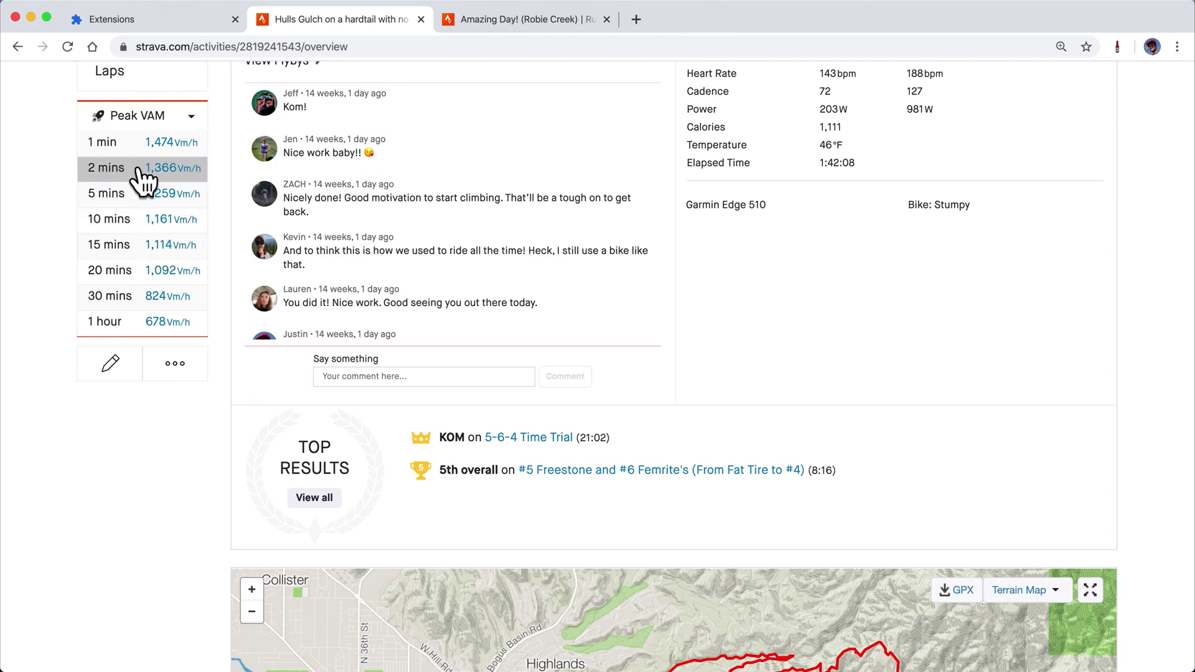
click(150, 247)
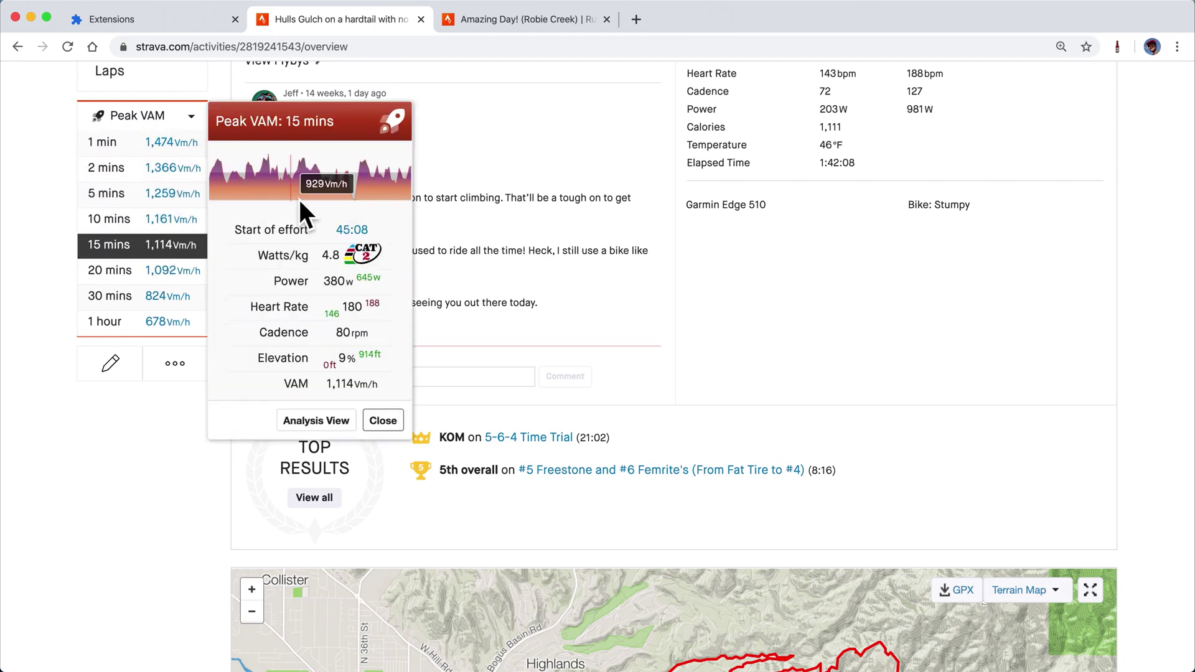
click(337, 428)
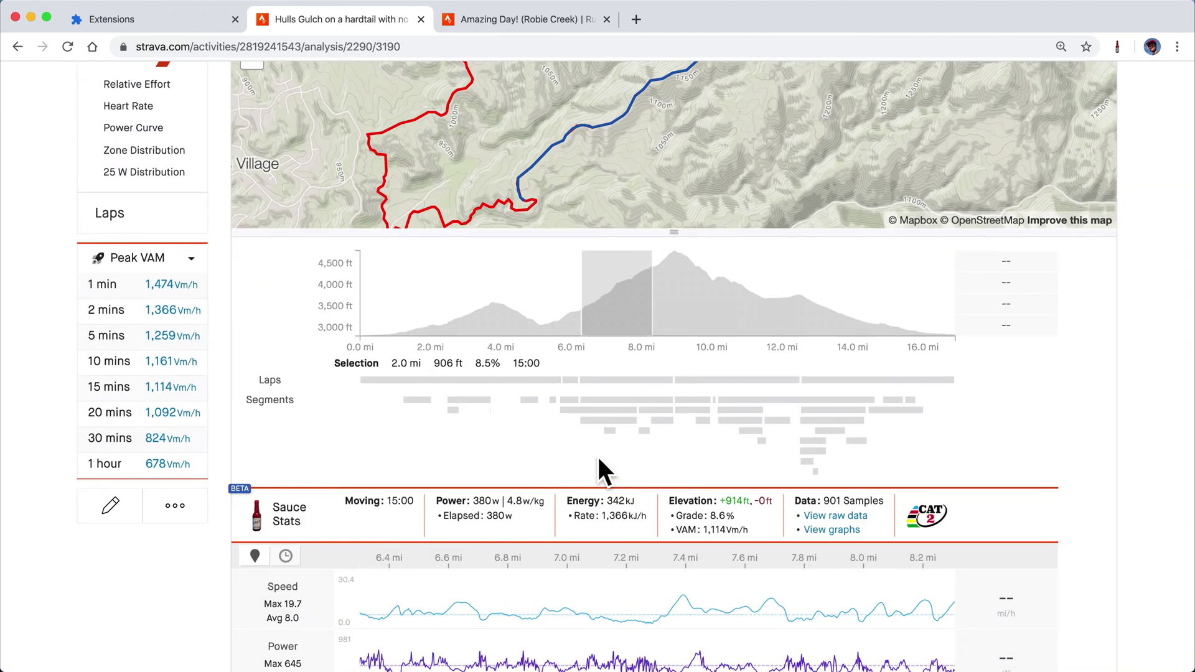
Scroll to the 15-minute effort's Sauce Stats and graphs and bring up its raw data
scroll(599, 460, down, 1)
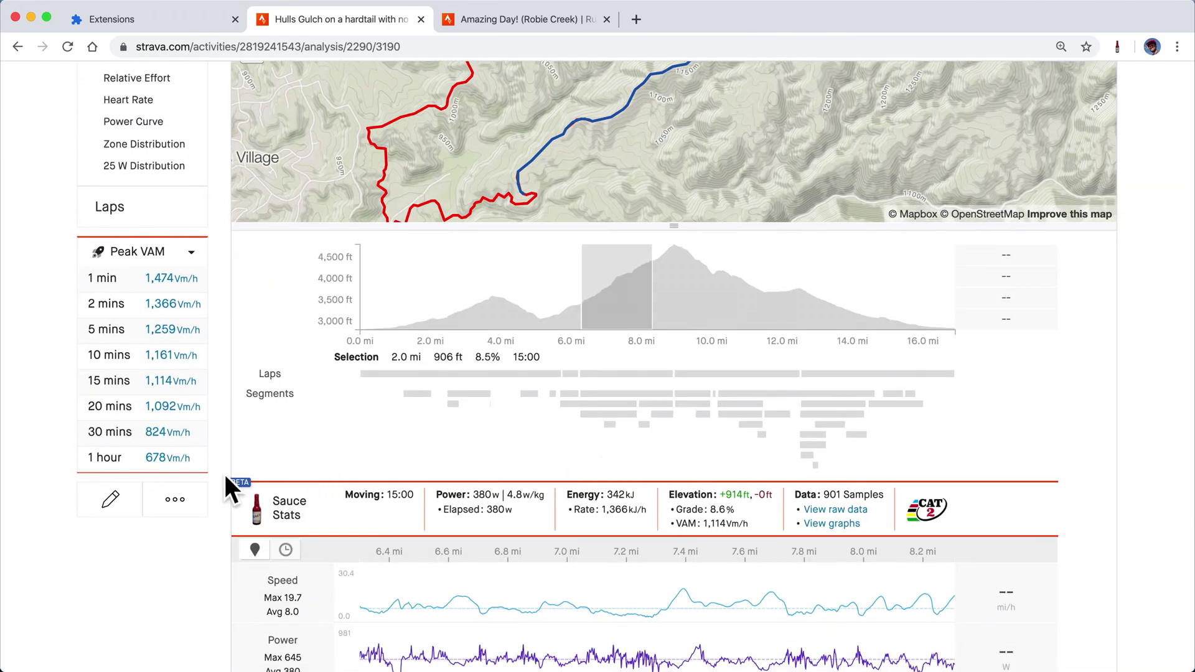
scroll(224, 473, down, 3)
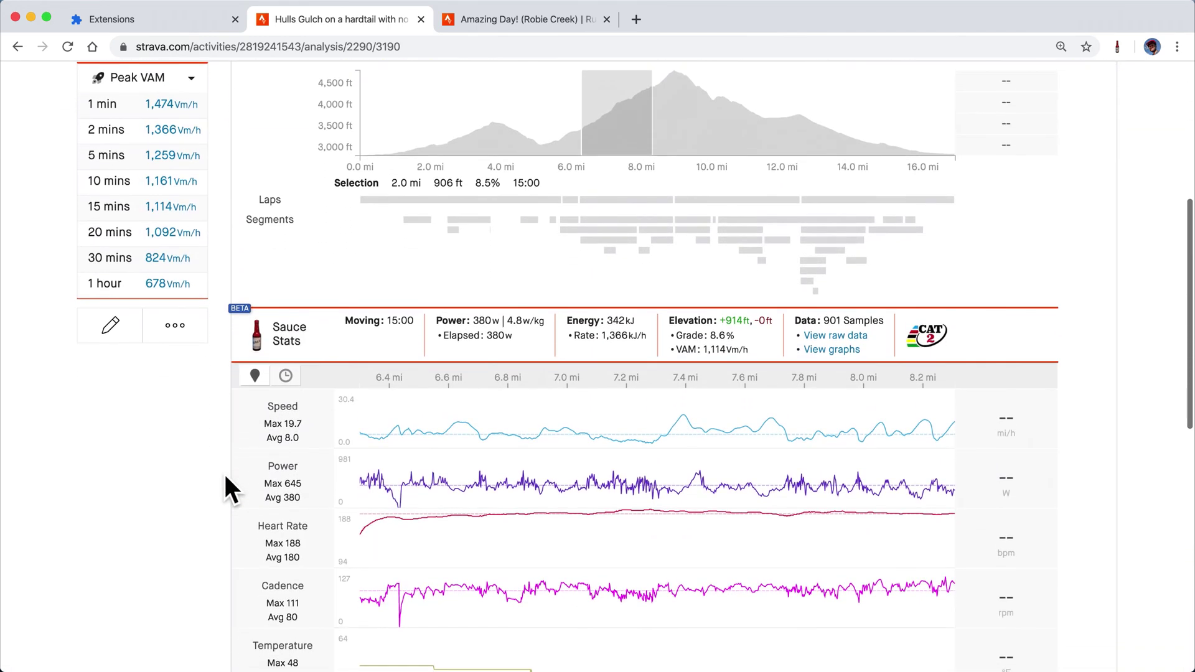
scroll(250, 460, down, 1)
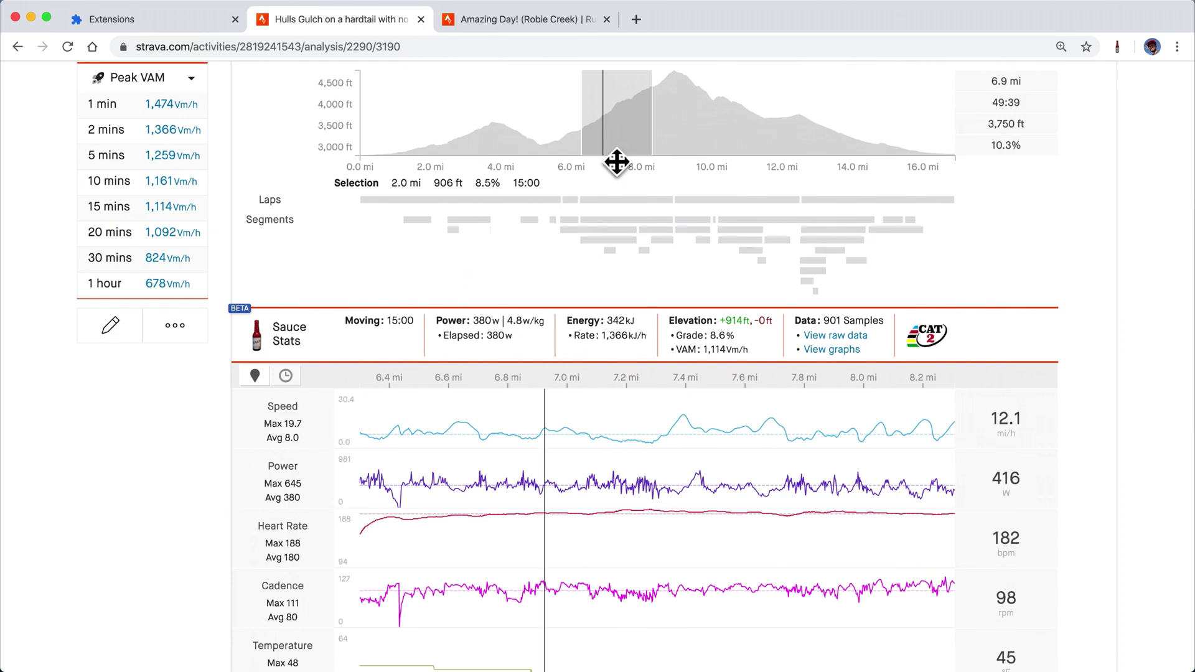
click(857, 336)
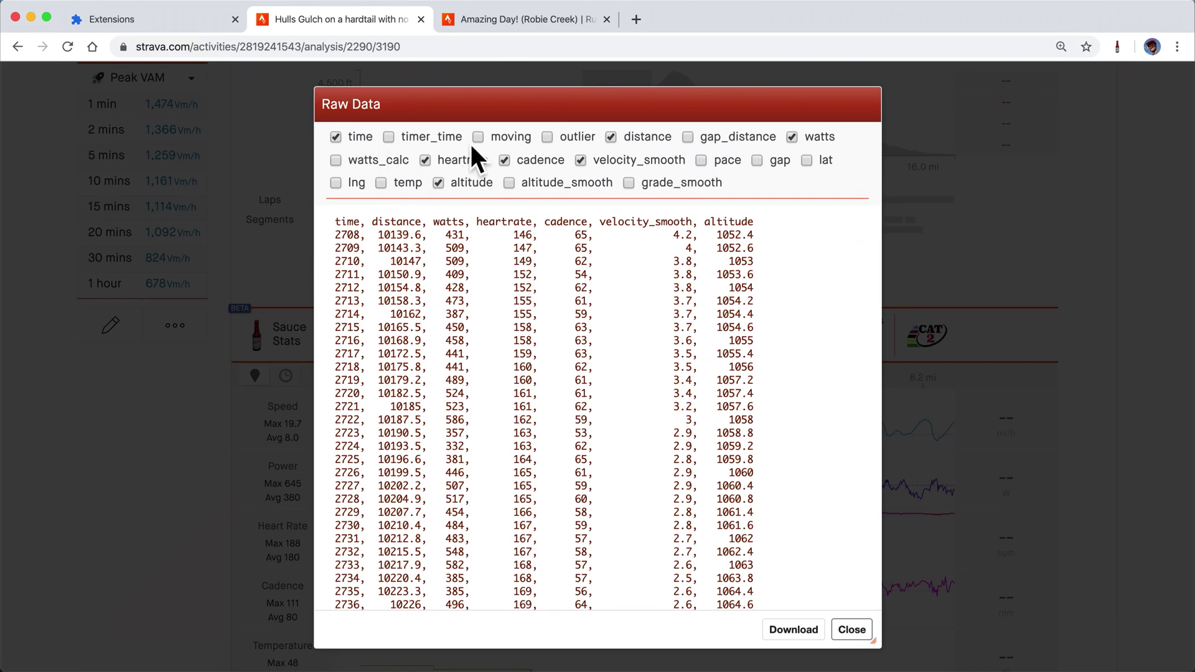
Download the effort's raw data as CSV with grade_smooth added and heartrate removed
click(662, 186)
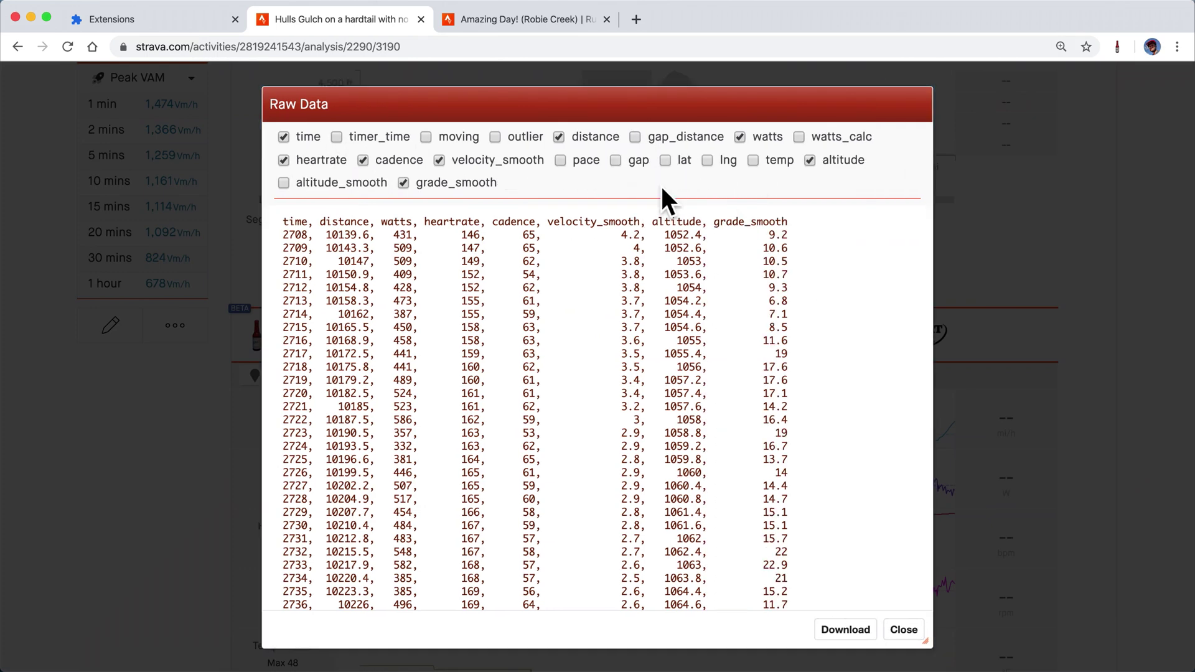
click(284, 161)
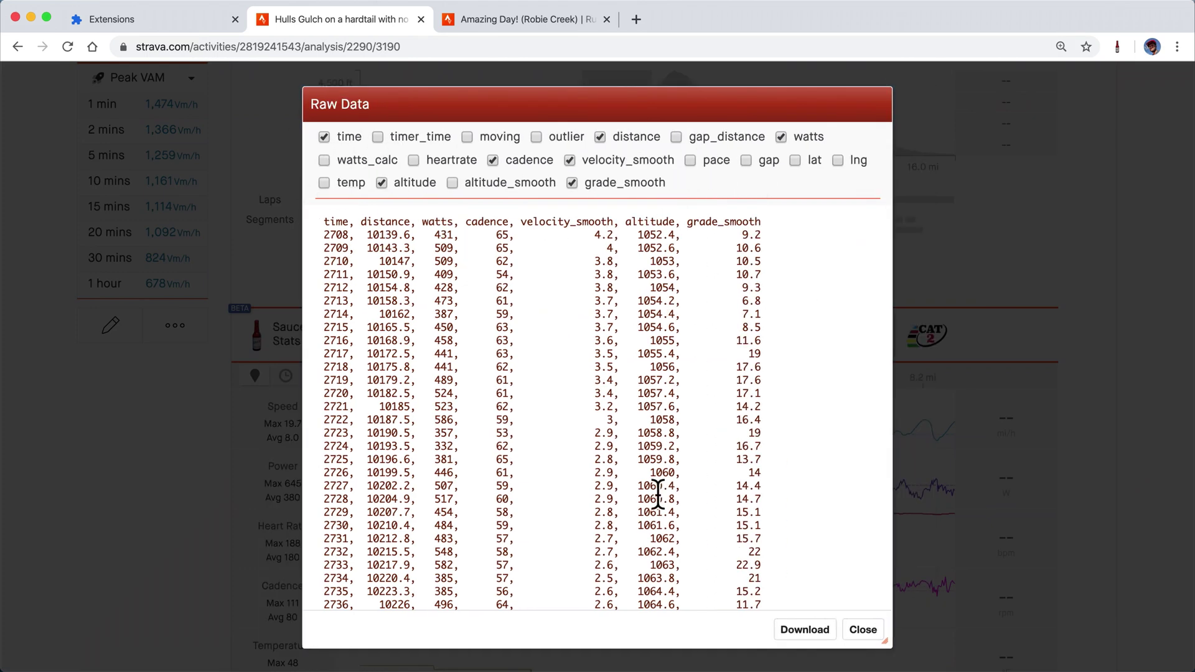
click(802, 629)
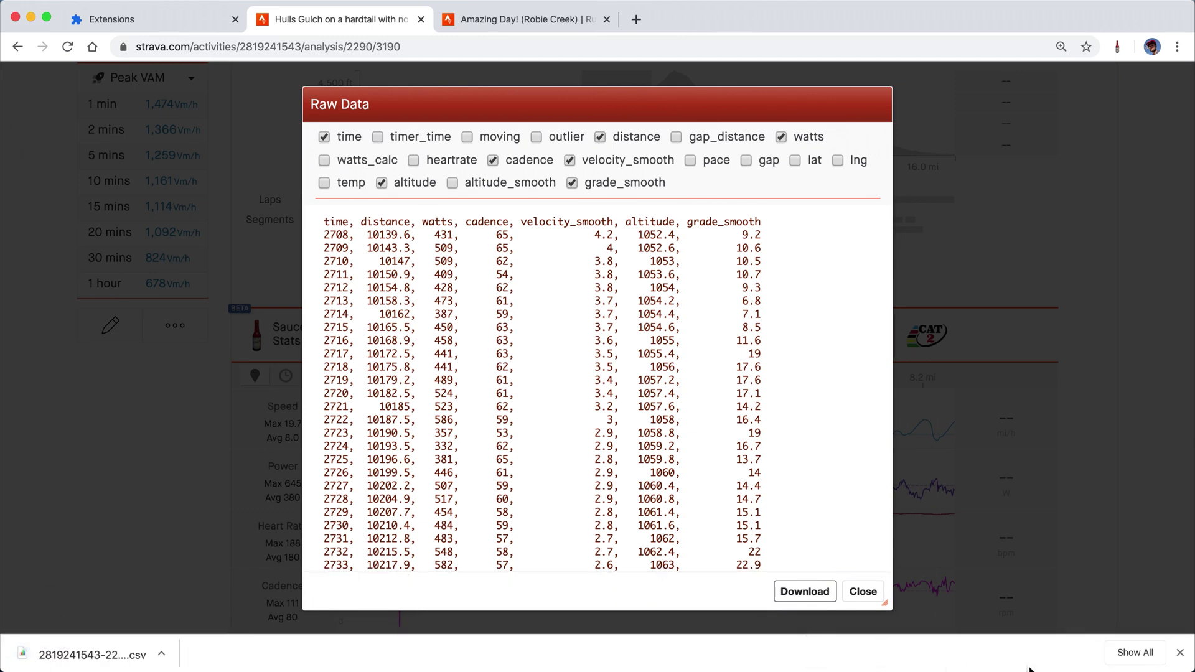
click(1180, 653)
click(854, 609)
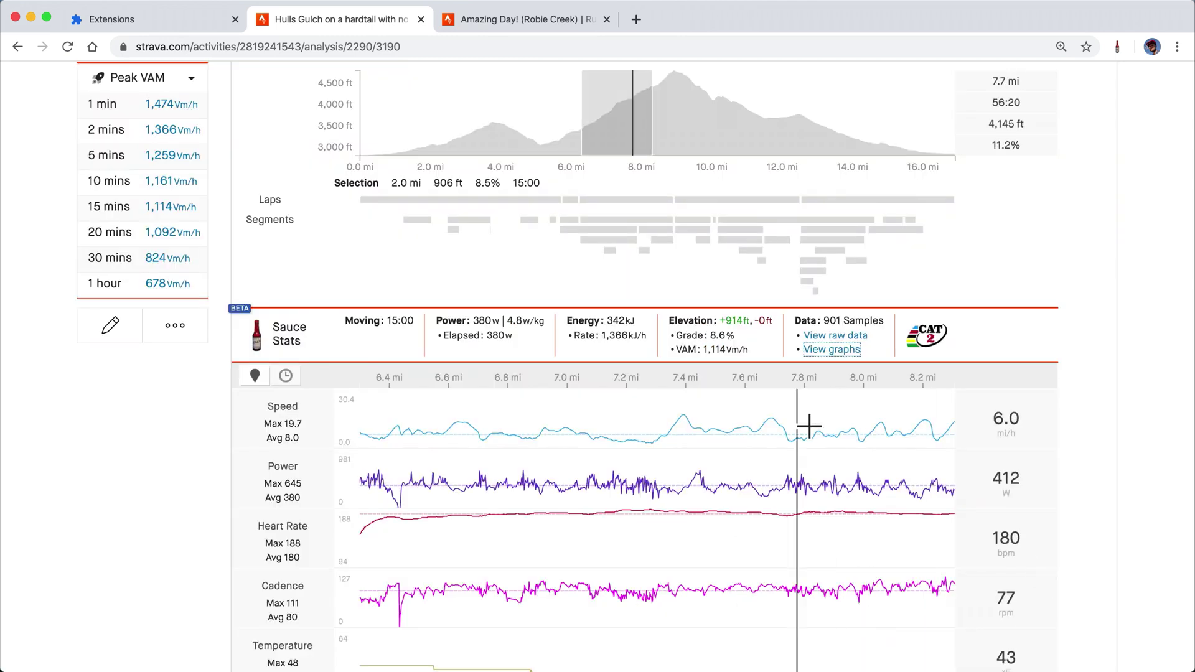
Drag the elevation-chart selection to a 2.6 mi, 24:00 stretch averaging 371 W
drag(622, 128, 525, 128)
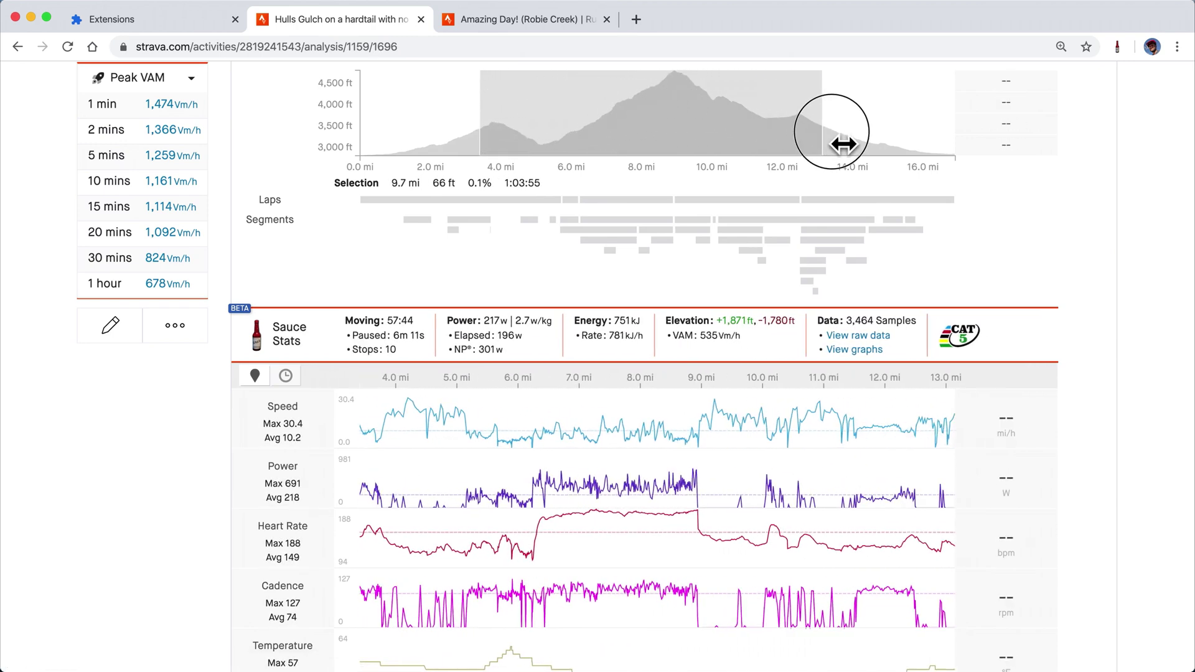
mouse_move(560, 127)
mouse_down()
mouse_move(733, 131)
mouse_move(591, 145)
mouse_up()
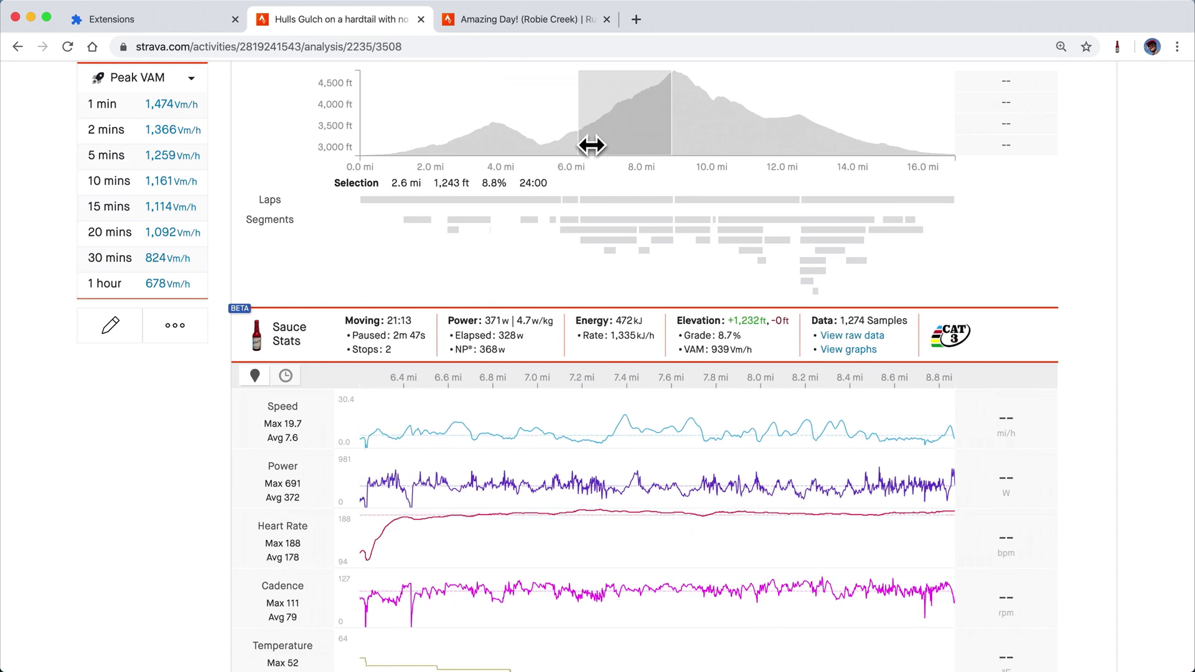
Export the Hulls Gulch ride as a TCX file via Sauce's Export TCX action
click(204, 338)
scroll(293, 336, down, 1)
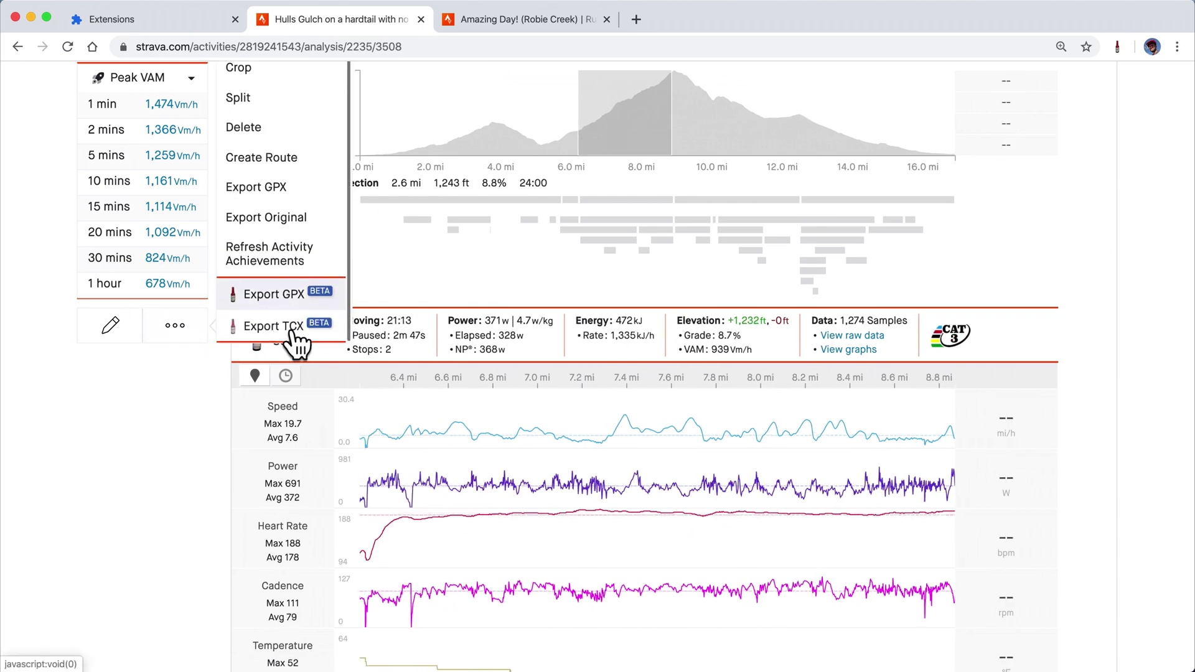
click(297, 349)
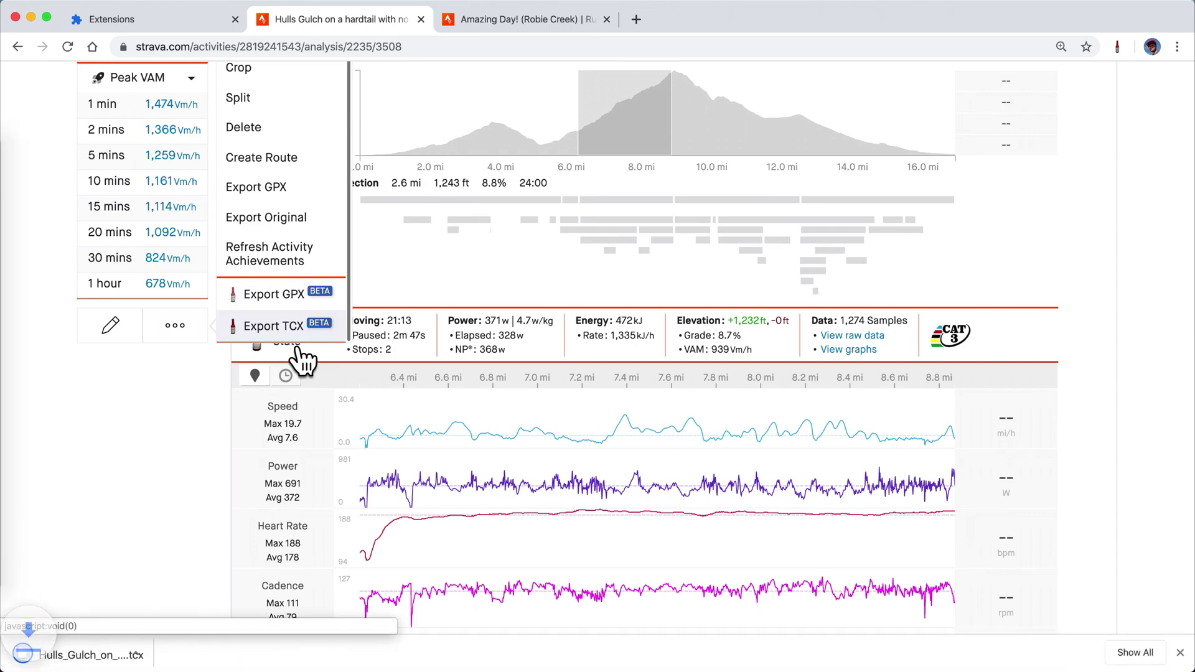
click(1180, 652)
click(498, 436)
Switch to the Robie Creek run and view its best 1 mi Peak GAP effort
scroll(622, 467, up, 5)
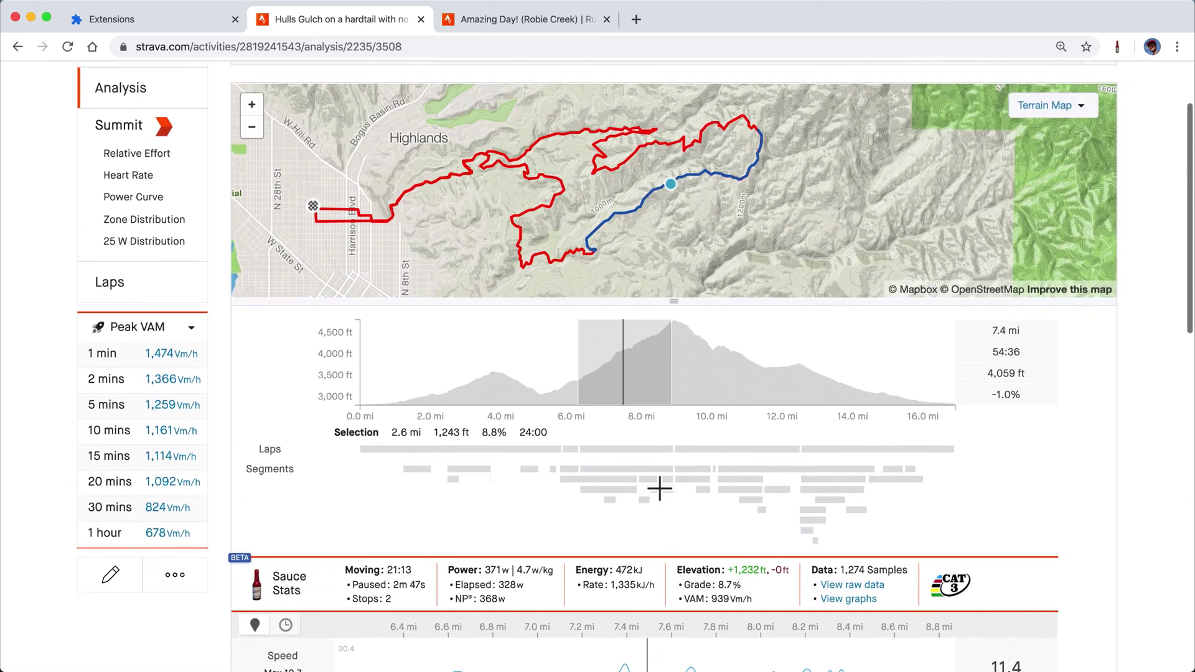
click(559, 23)
scroll(378, 391, down, 5)
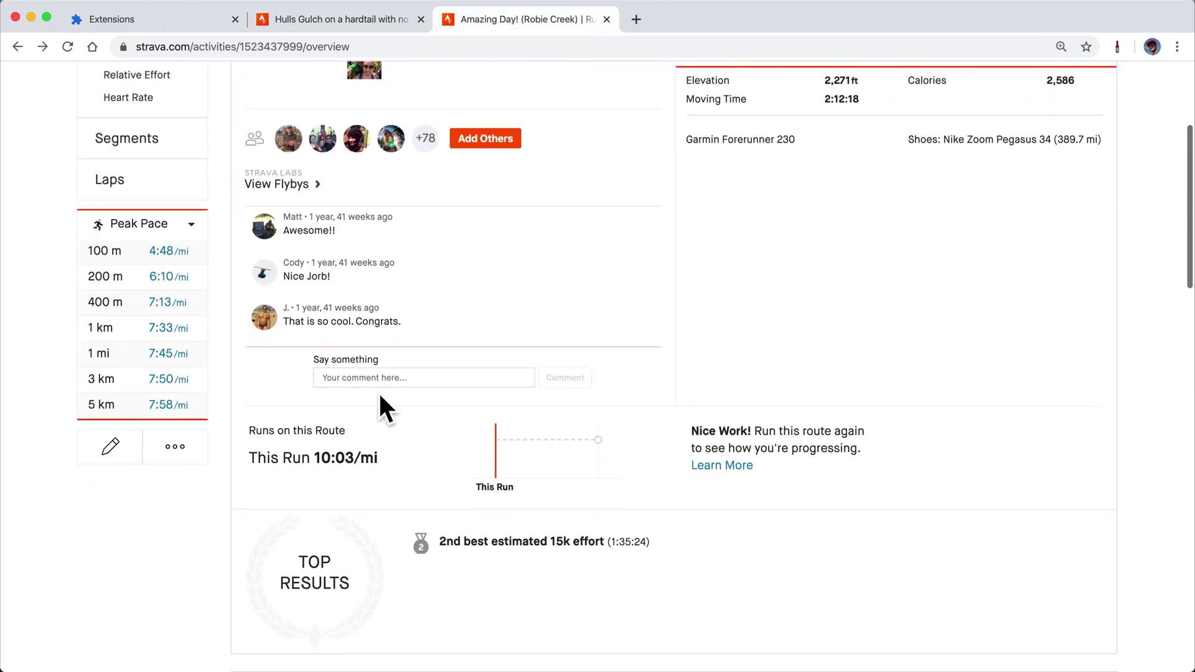
scroll(380, 399, down, 5)
scroll(395, 413, up, 5)
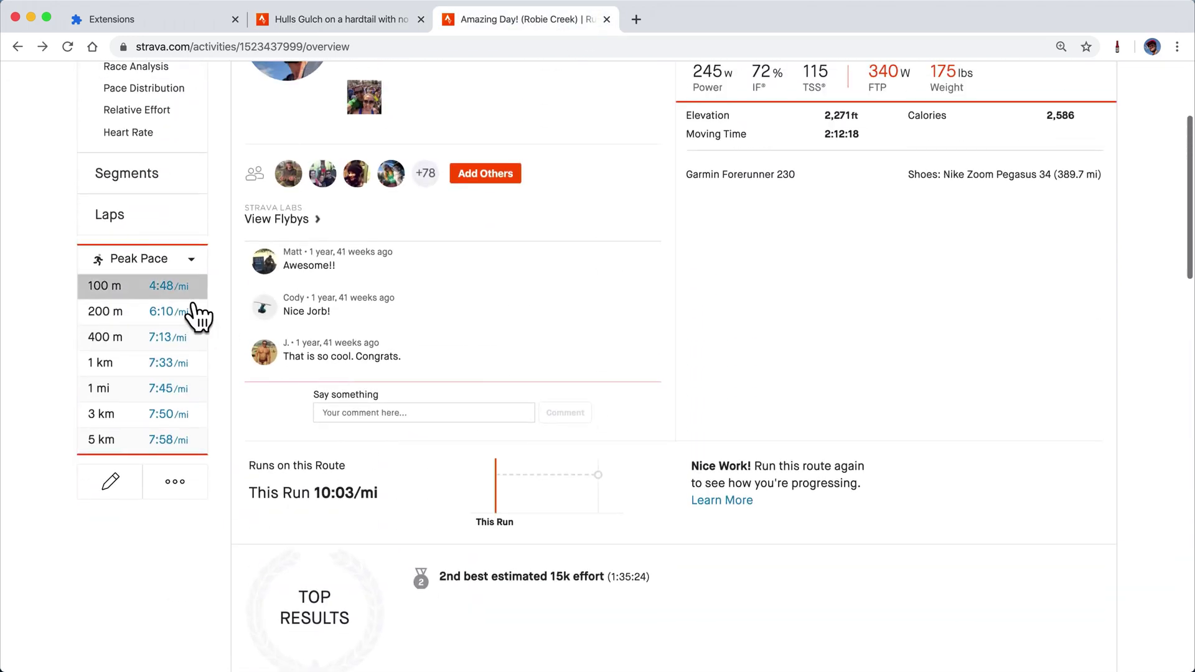
click(185, 269)
click(124, 317)
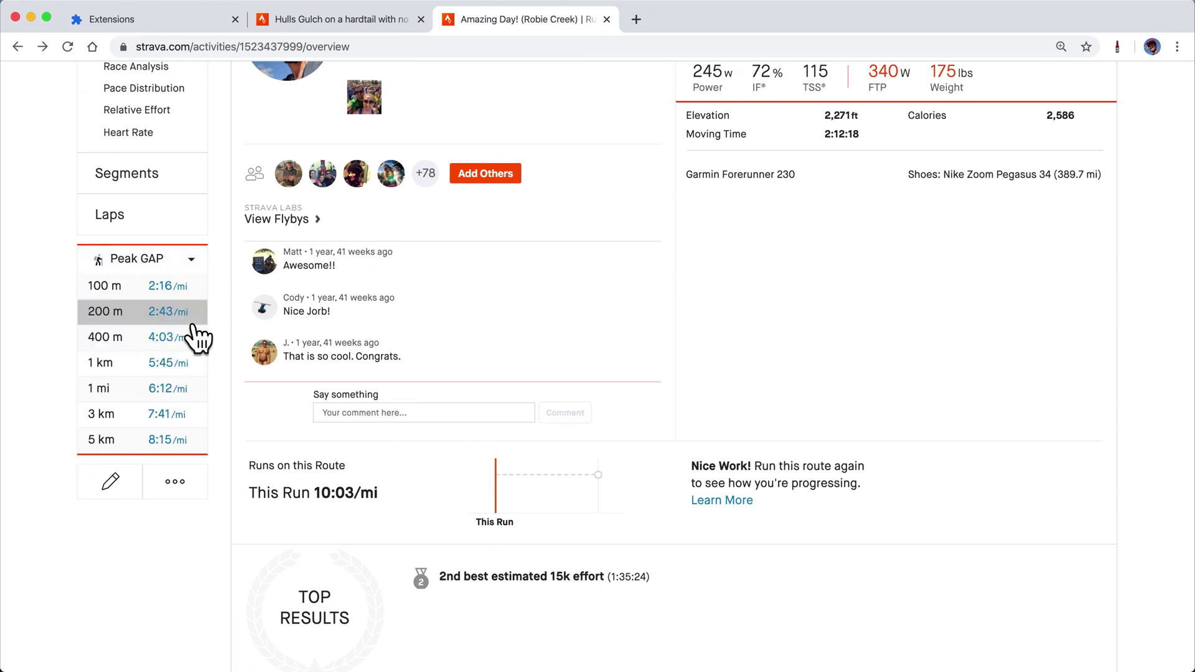
click(179, 389)
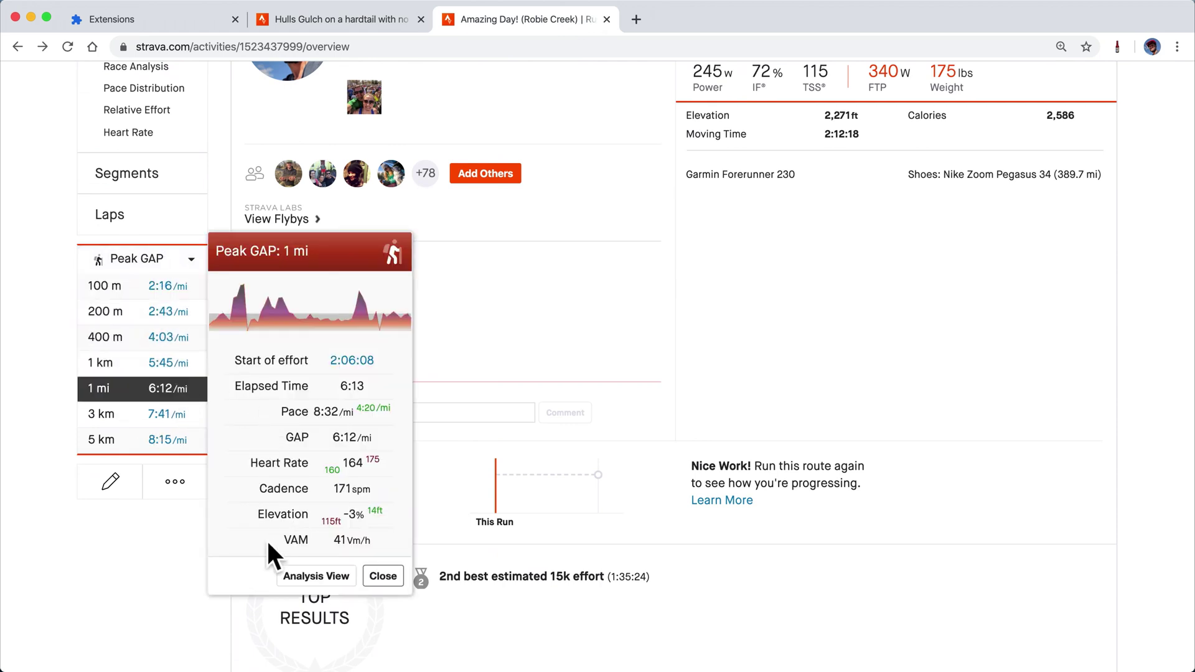
Cycle the peak table through Peak VAM back to Peak Pace and open the 1 mi effort (7:45/mi)
click(166, 261)
click(172, 377)
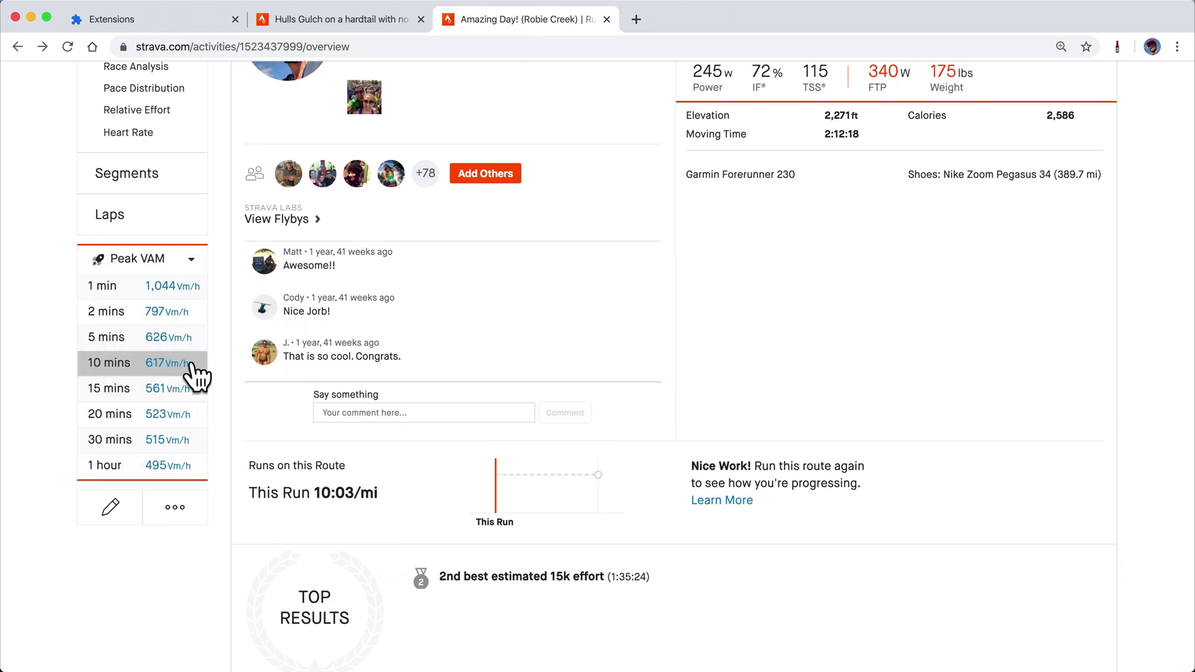
click(189, 262)
click(181, 293)
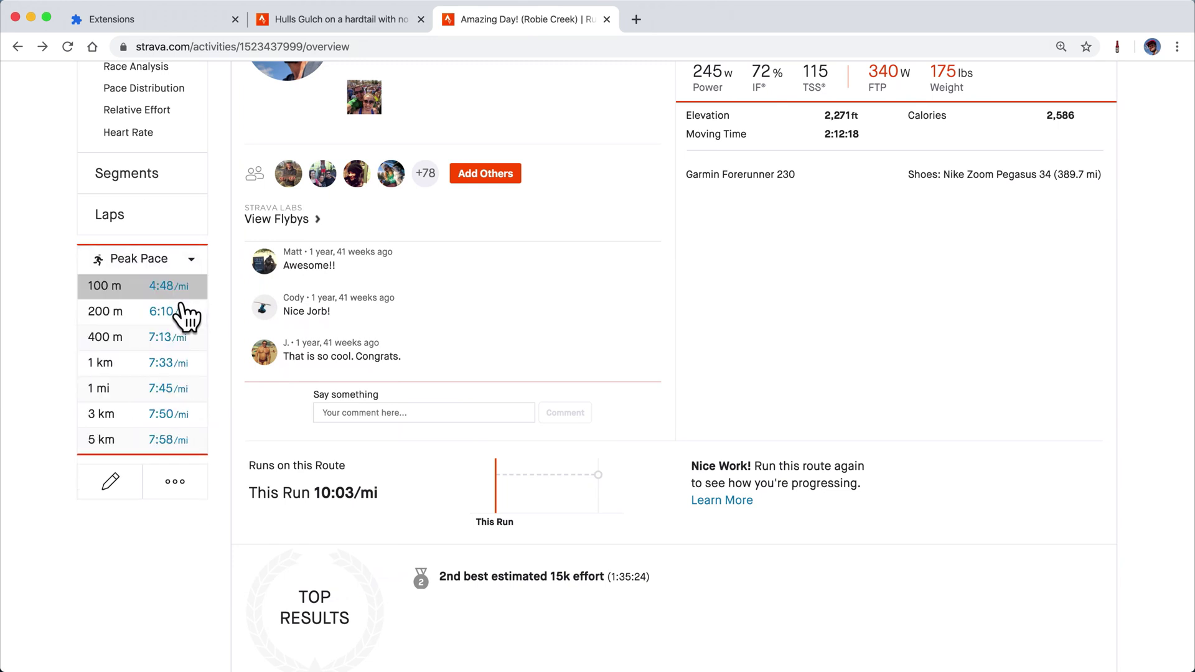
click(170, 391)
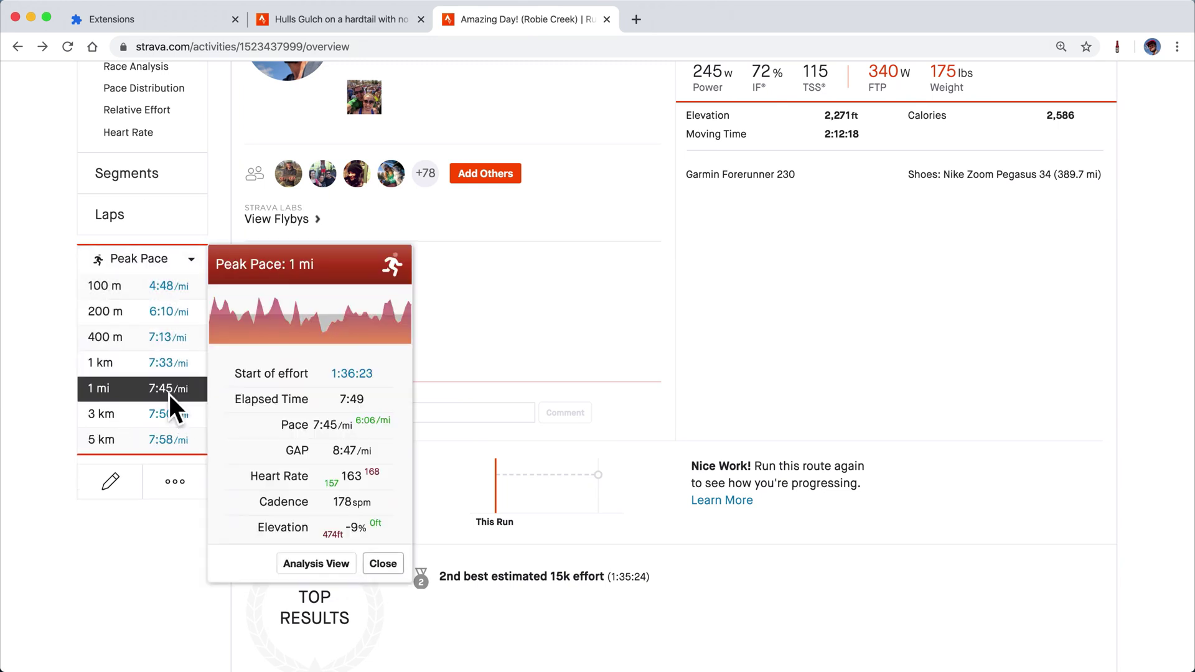
click(319, 563)
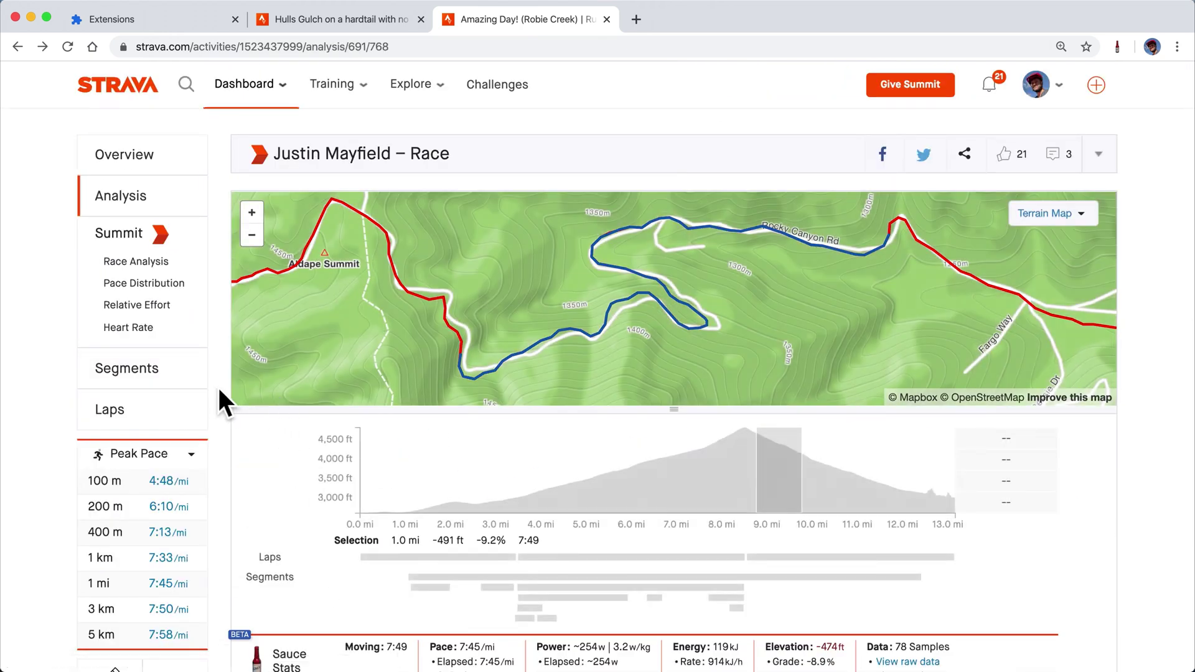
Review Robie Creek's Sauce Stats, drag the selection to about 8.5–9.2 mi, and return to the top
scroll(223, 389, down, 5)
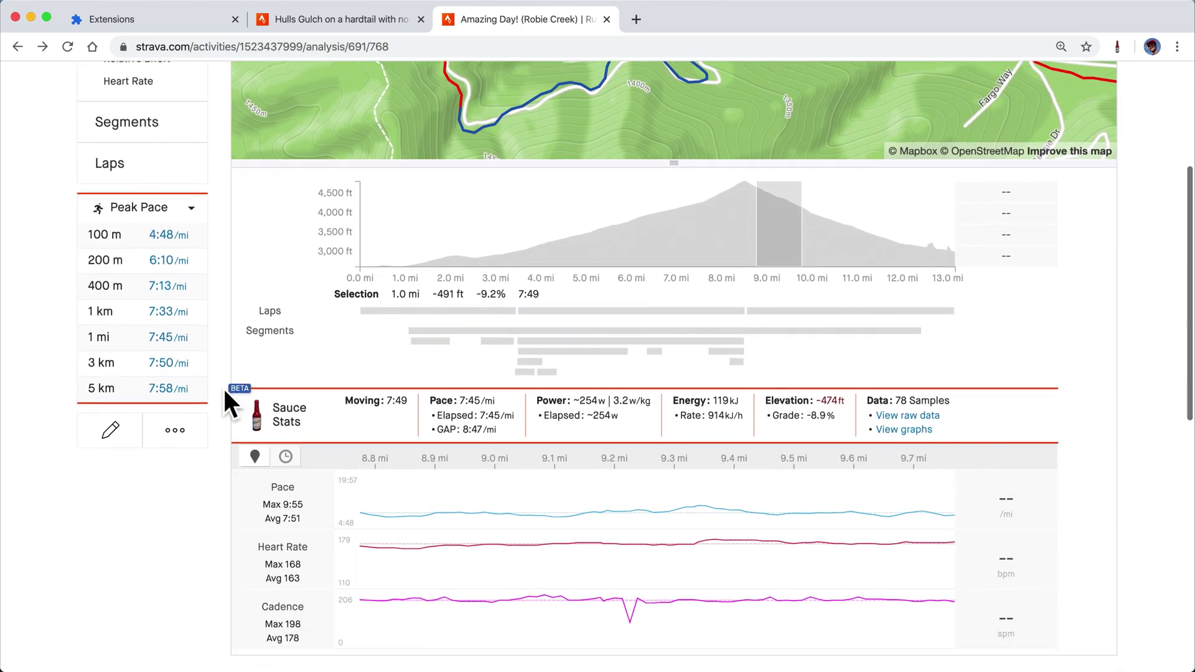
scroll(223, 386, down, 2)
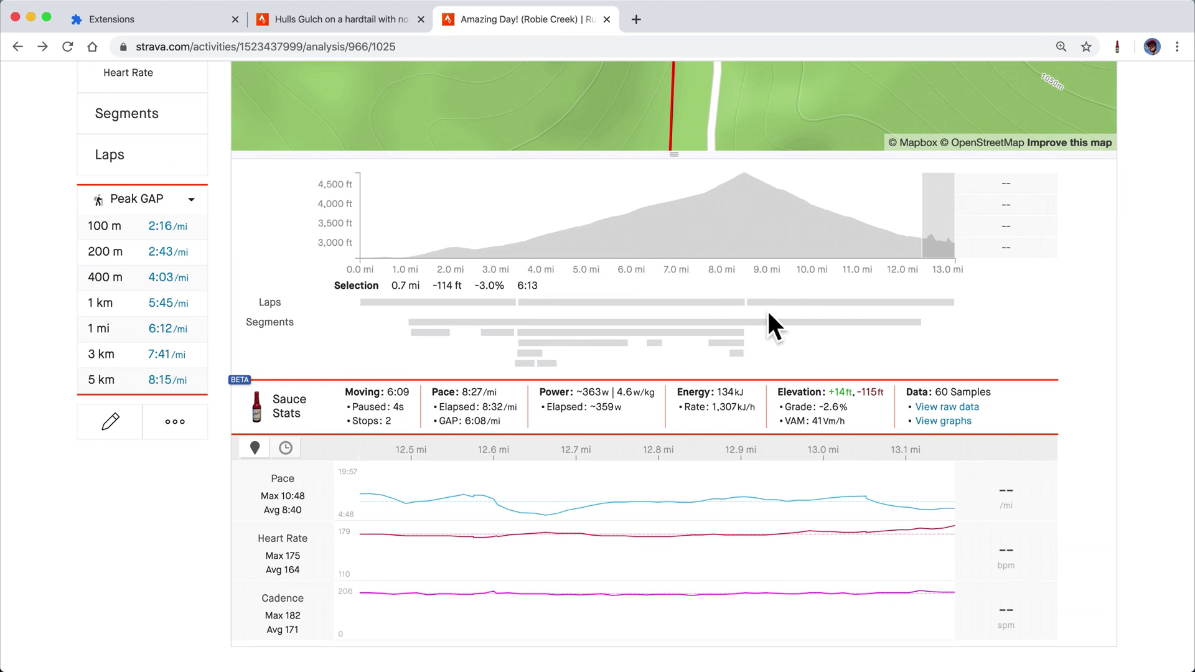
mouse_move(939, 241)
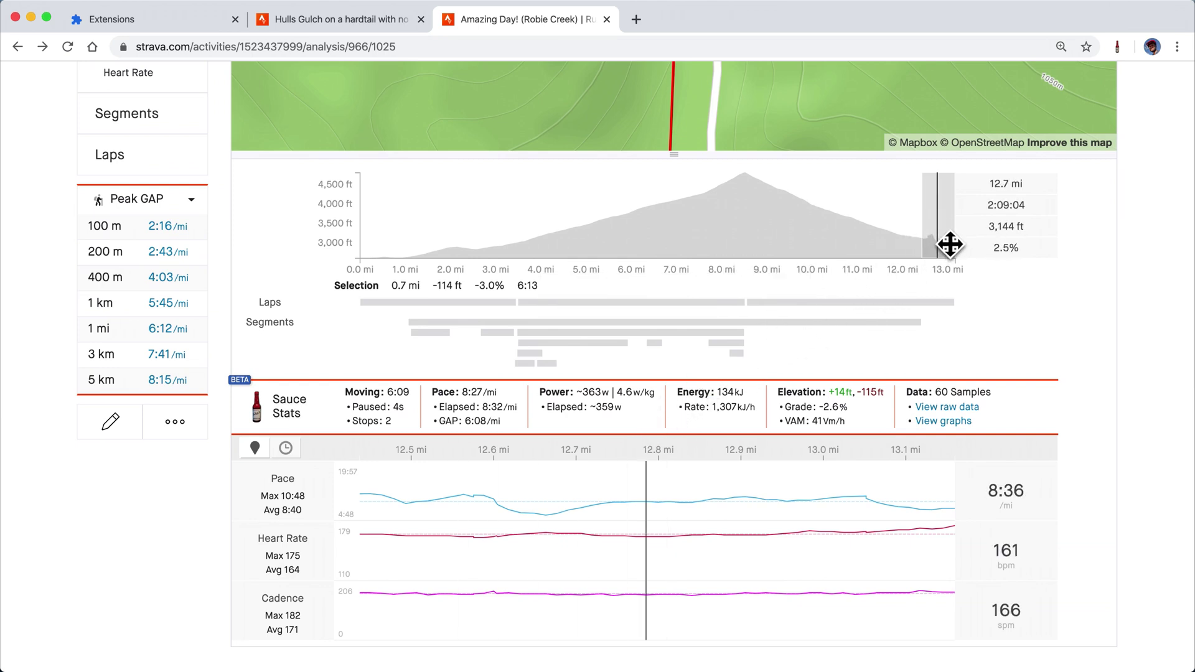
drag(947, 243, 765, 251)
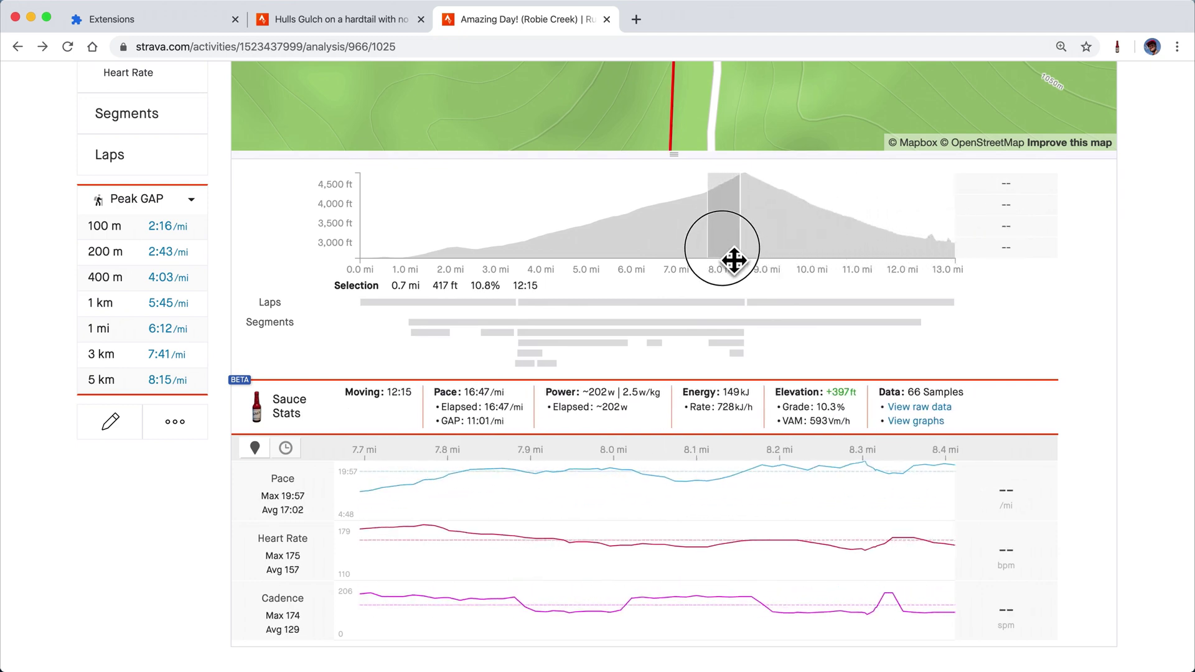
scroll(764, 252, up, 5)
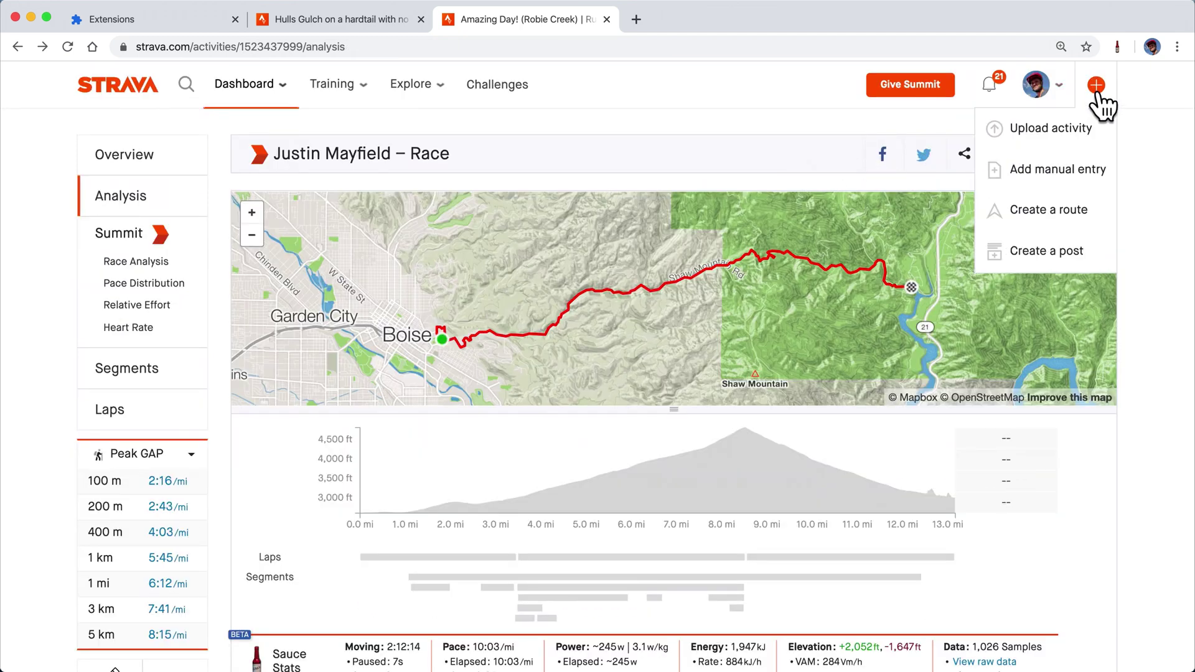
On the dashboard, turn on Sauce's Chronological feed and Hide challenges options
click(1123, 50)
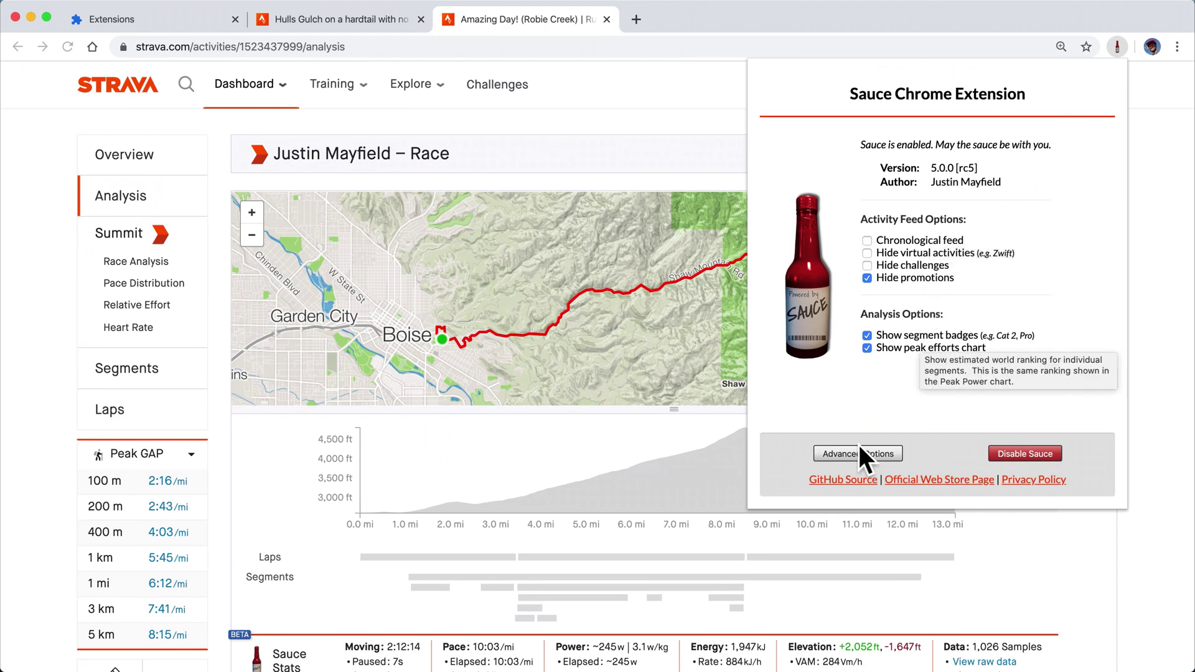
click(703, 468)
click(274, 112)
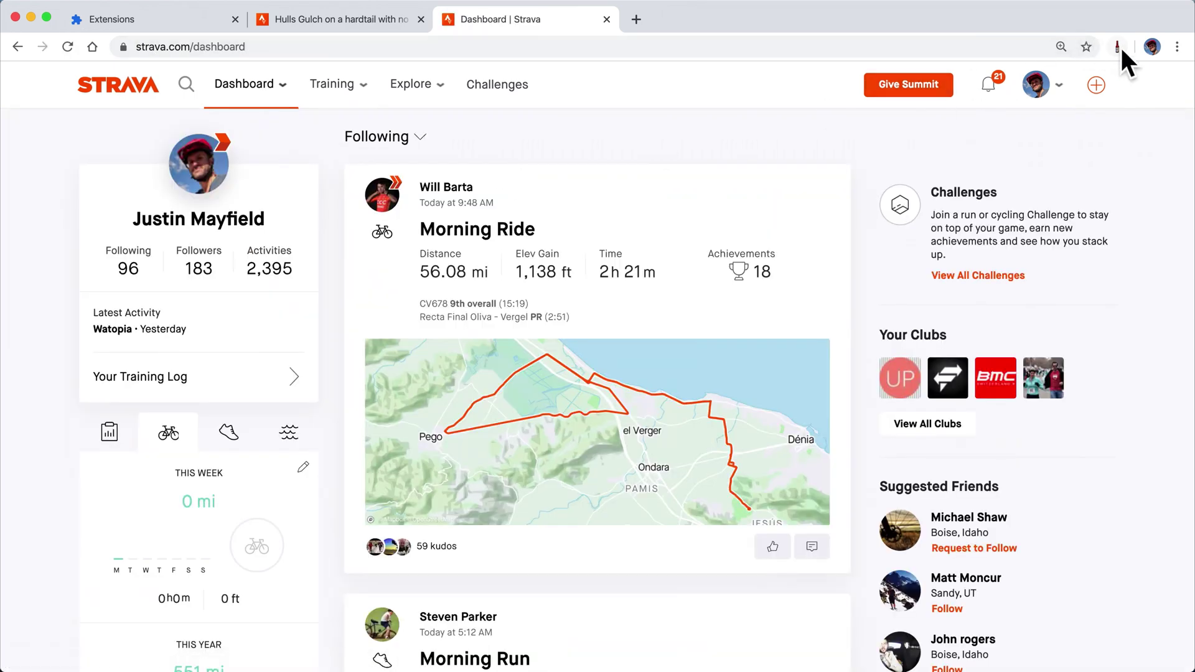
click(1119, 48)
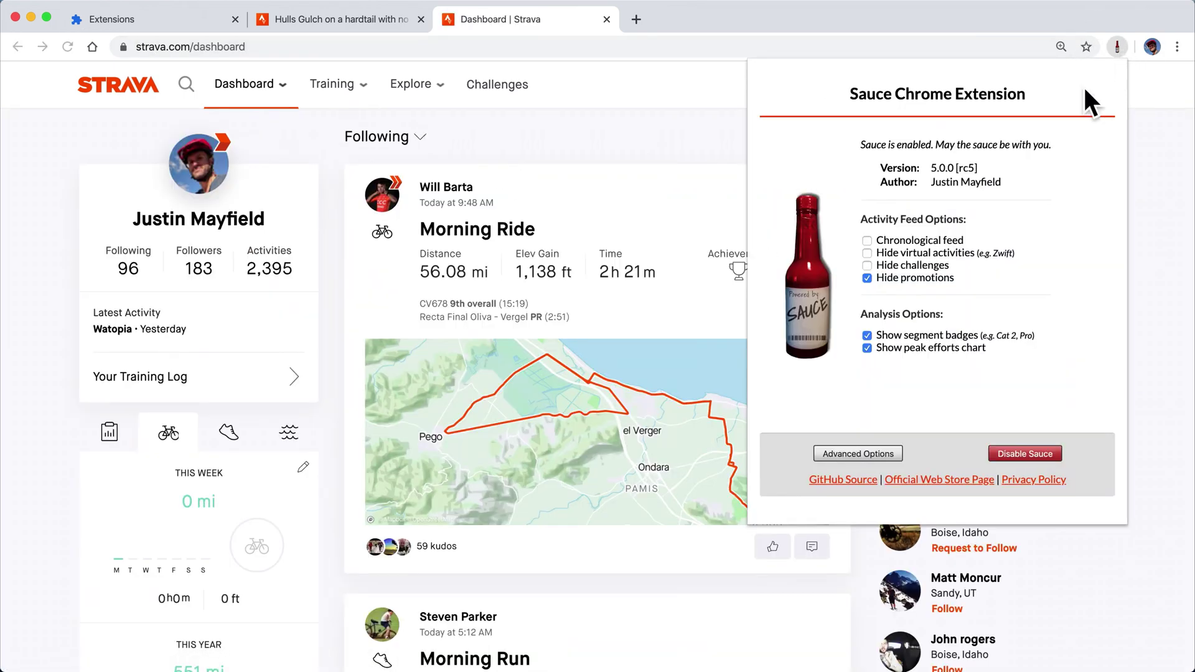
click(871, 242)
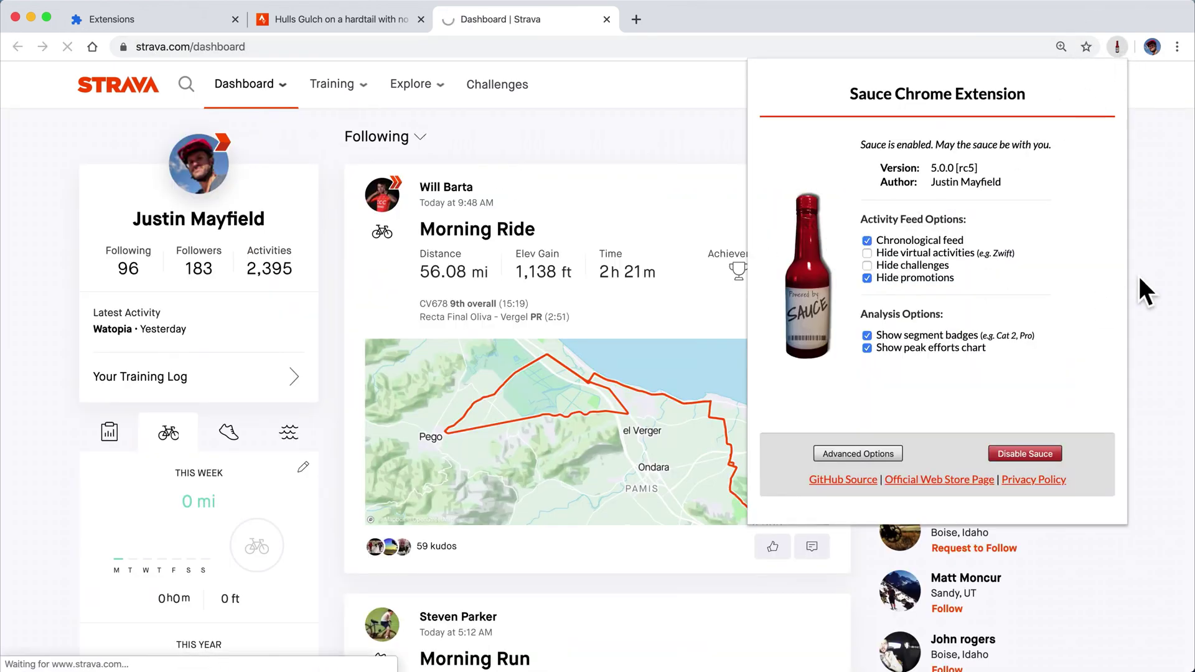
click(932, 268)
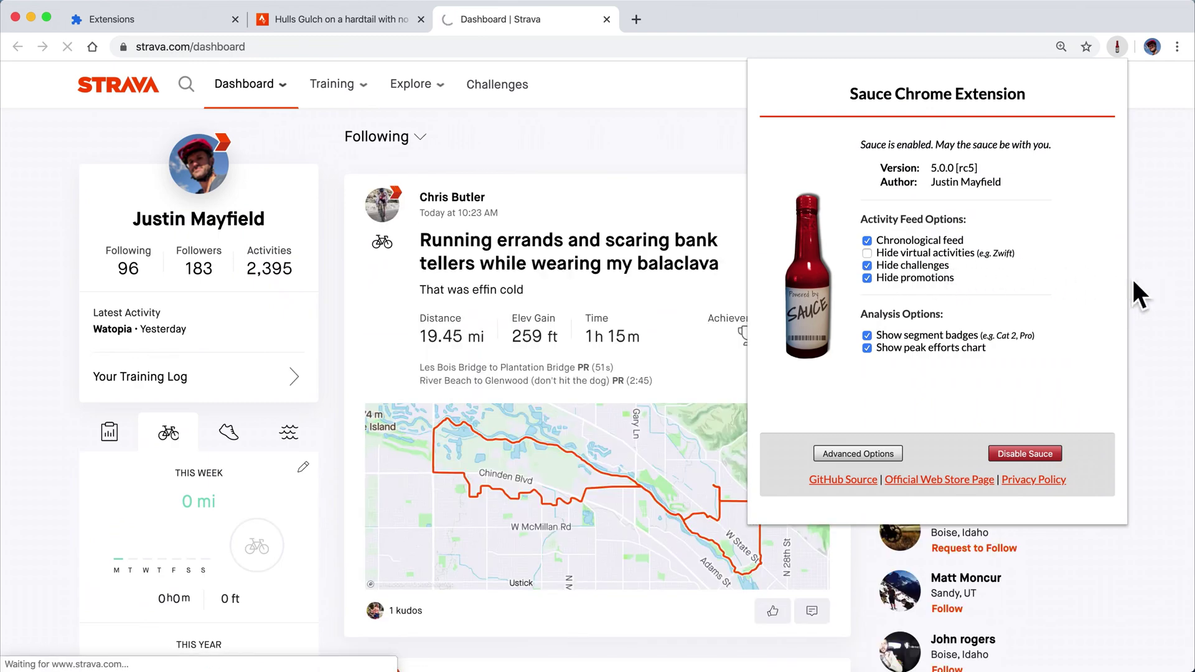
click(1156, 278)
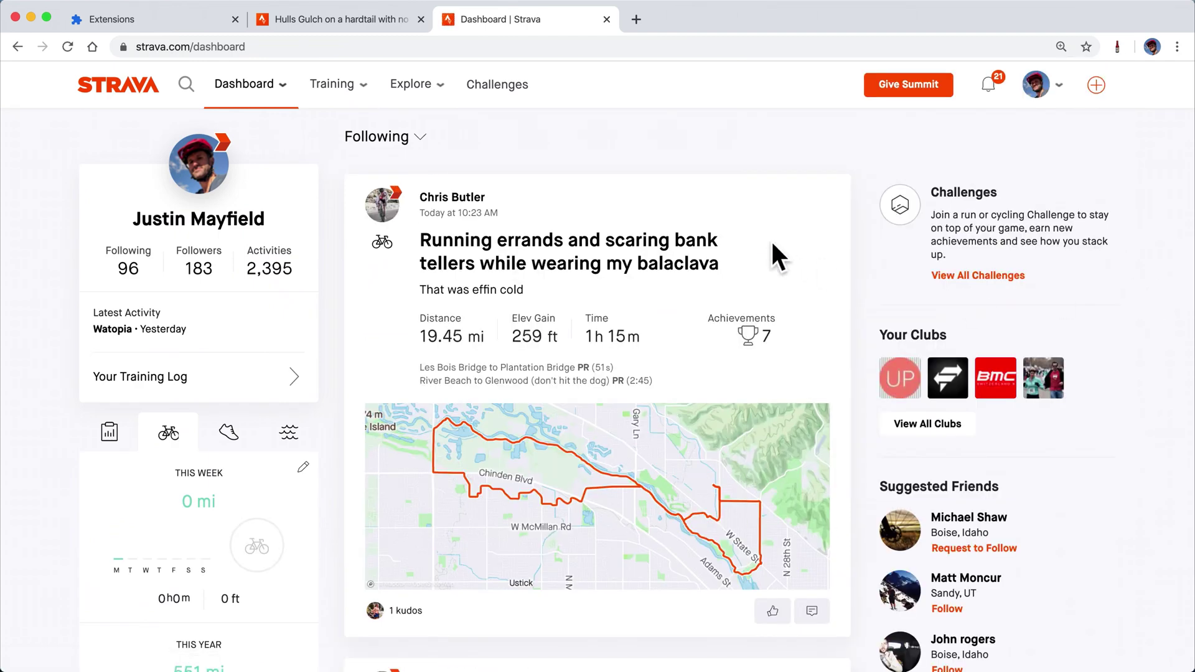
Enable Sauce's 'Hide virtual activities' feed option so the Zwift ride drops out of the feed
scroll(776, 249, down, 5)
scroll(782, 253, down, 4)
scroll(781, 252, down, 5)
scroll(782, 252, down, 5)
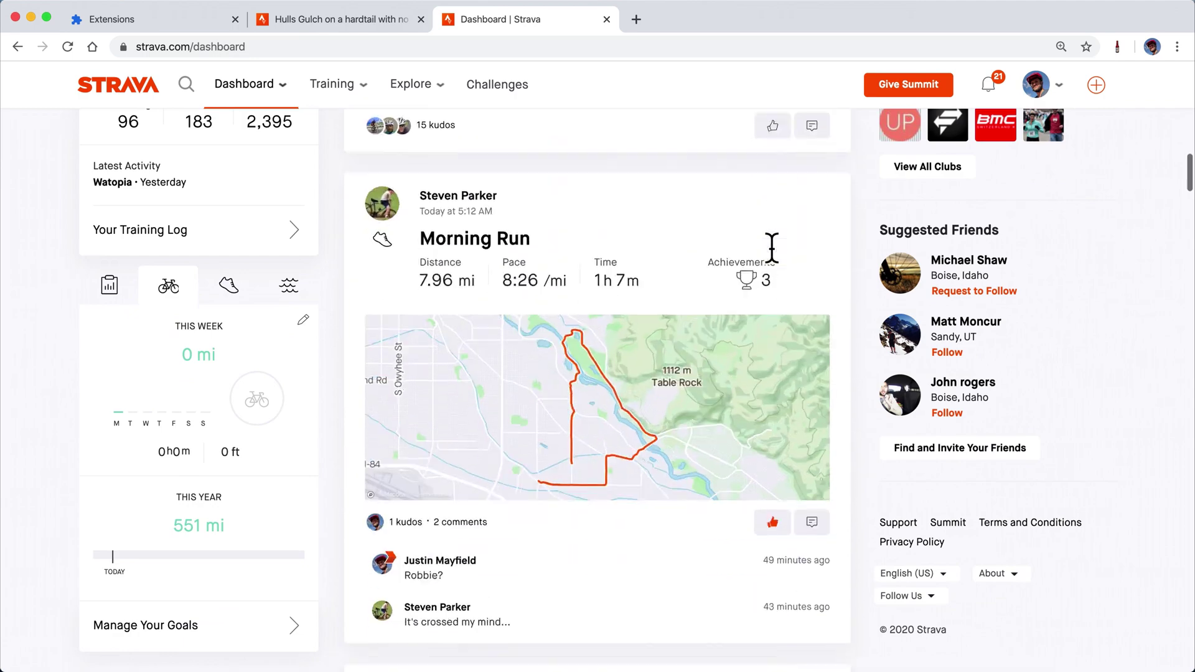
scroll(781, 252, down, 2)
scroll(786, 262, up, 4)
scroll(781, 267, up, 4)
scroll(768, 248, up, 2)
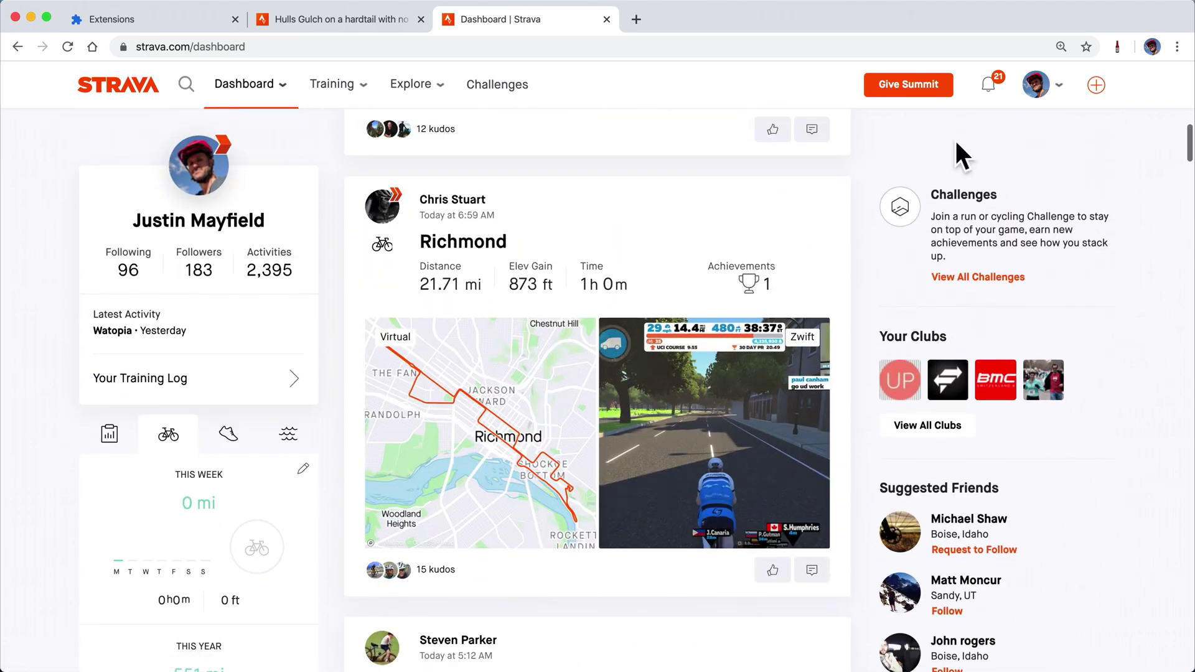
click(1118, 46)
click(869, 254)
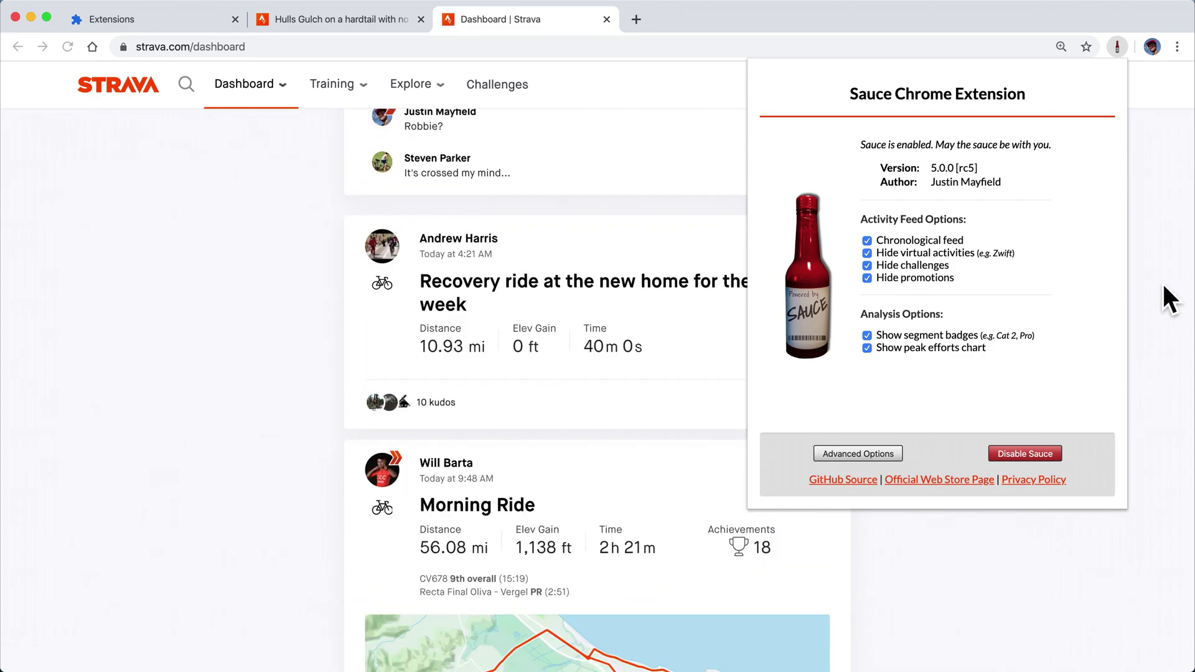
click(1164, 287)
Scroll back to the top of the reloaded feed, which now opens with the balaclava errands ride
scroll(832, 320, up, 3)
scroll(832, 320, up, 3)
scroll(831, 320, up, 3)
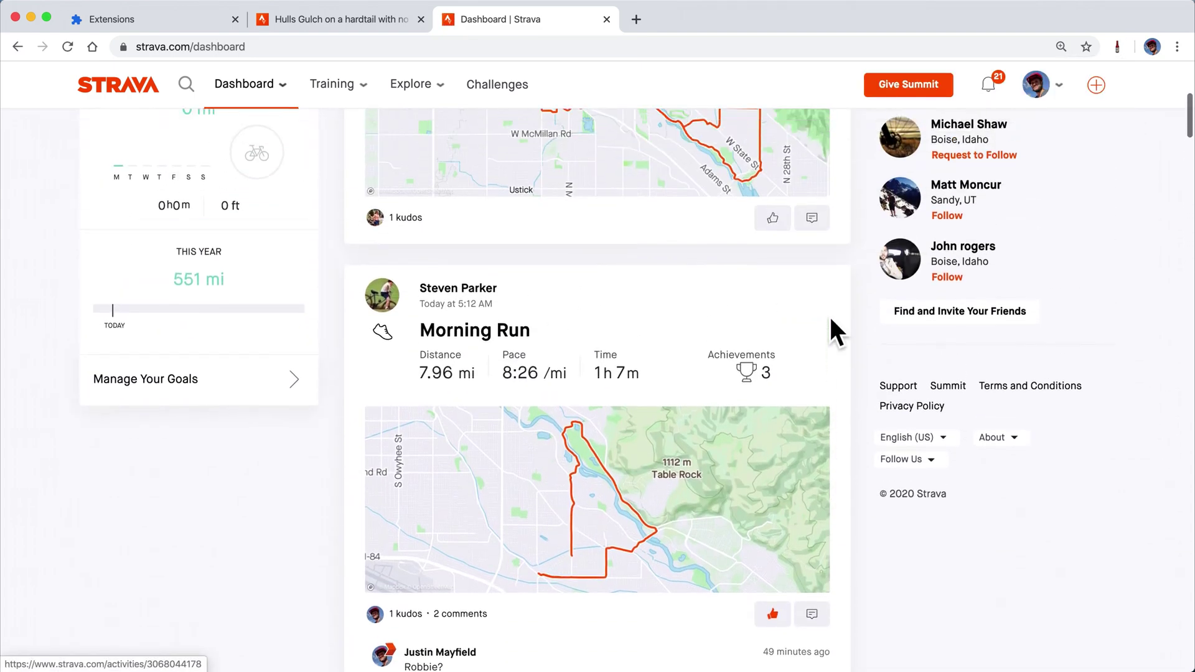
scroll(831, 319, up, 2)
scroll(831, 318, up, 4)
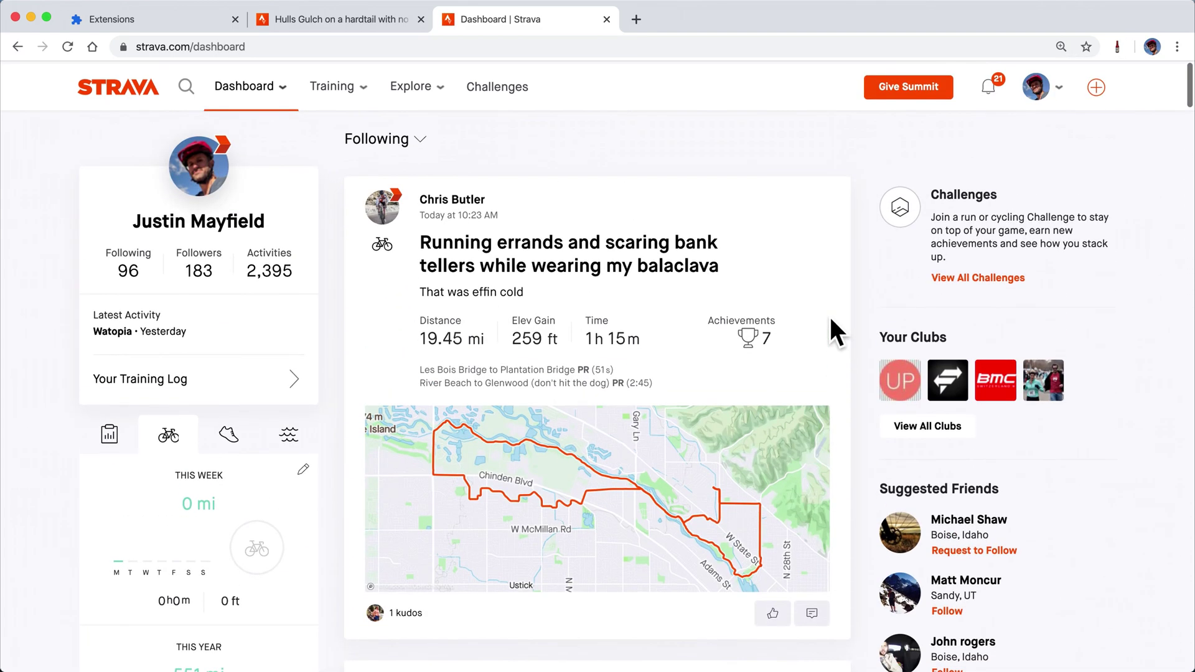